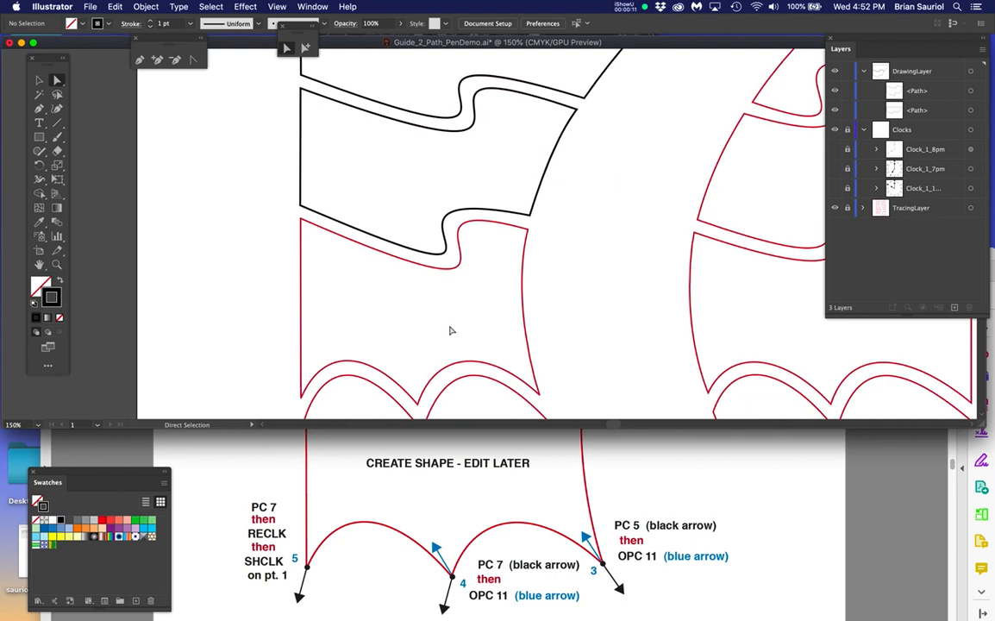
Start a Pen path on the third red shape from its upper-left corner to its upper-right corner, redirecting the second anchor's outgoing handle down-left.
scroll(412, 238, "up", 2, "alt")
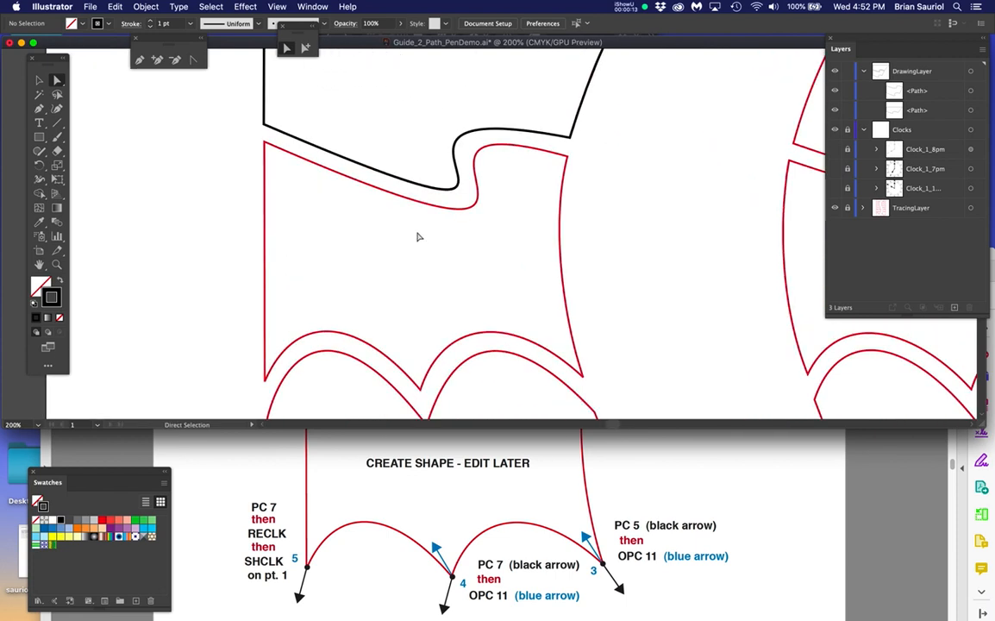
key("p")
left_click_drag(264, 142, 311, 176)
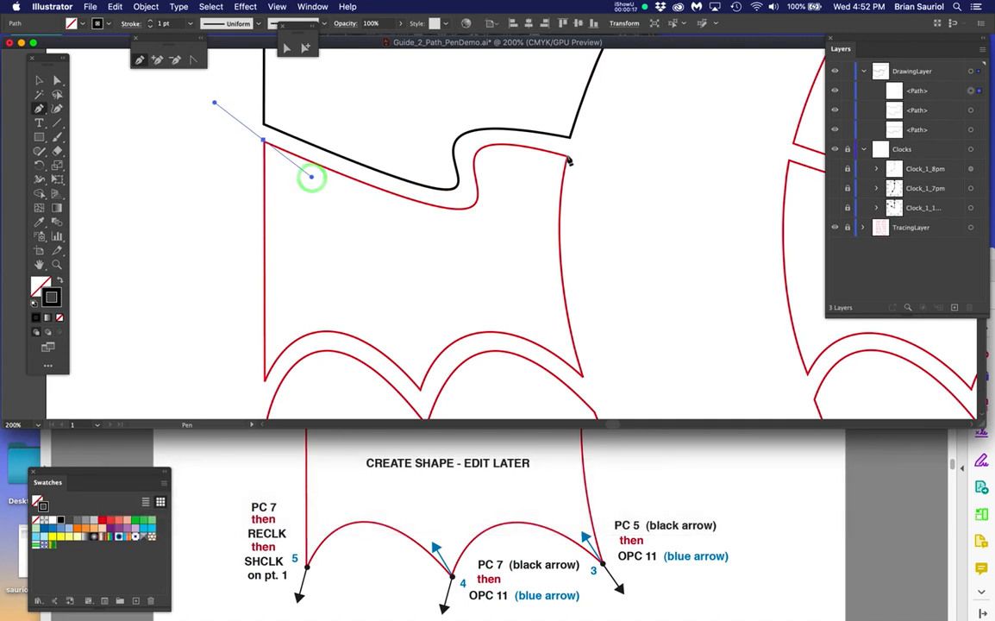
left_click_drag(568, 158, 621, 192)
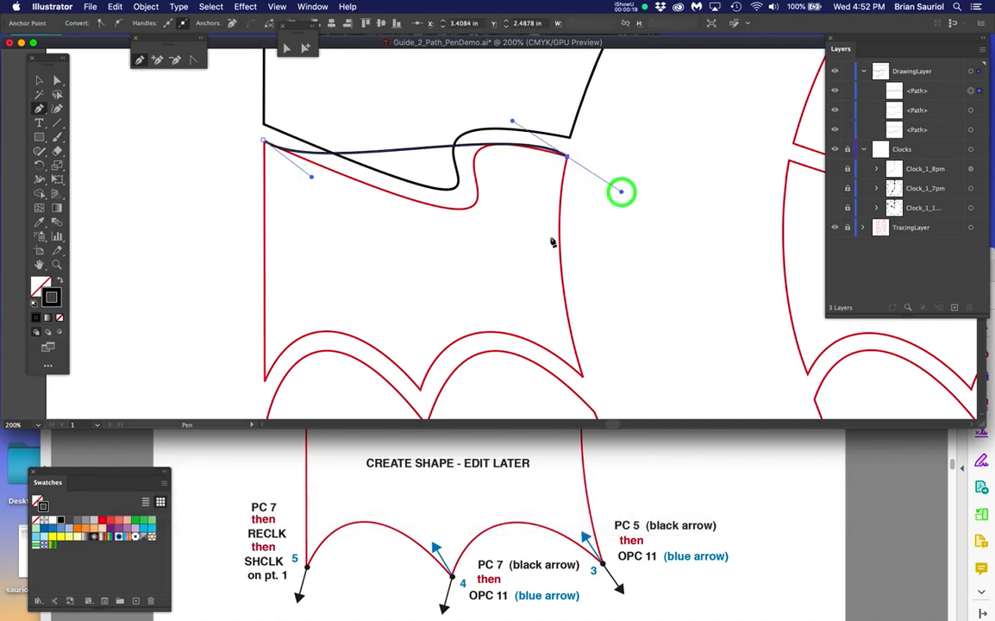
scroll(613, 479, "up", 5)
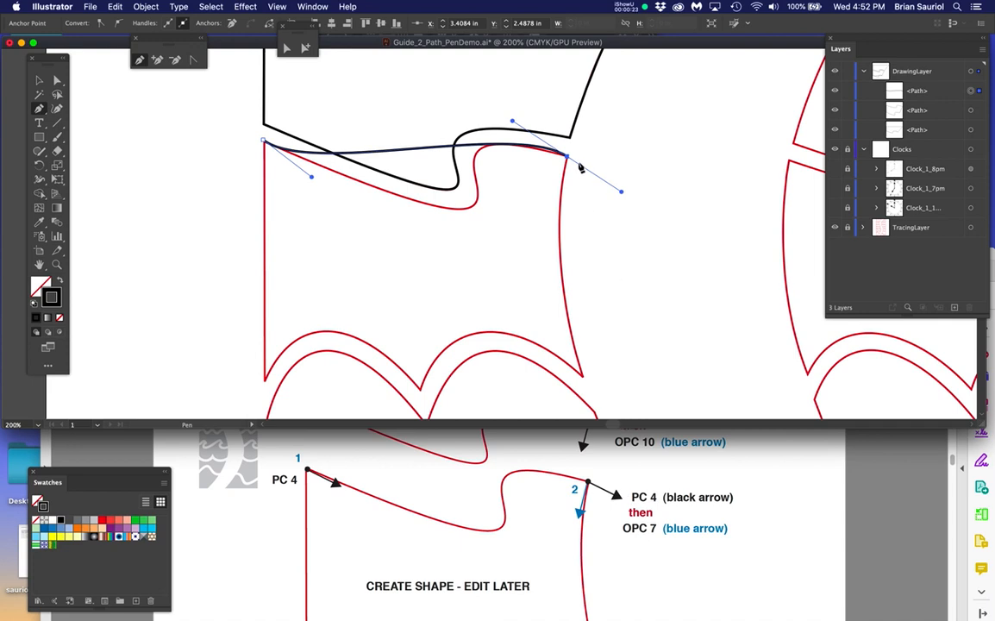
left_click_drag(568, 160, 543, 198)
Add a curved Pen segment down the red shape's right edge to its lower-right corner and redirect the outgoing handle up-left.
scroll(628, 328, "down", 3)
scroll(628, 328, "down", 2)
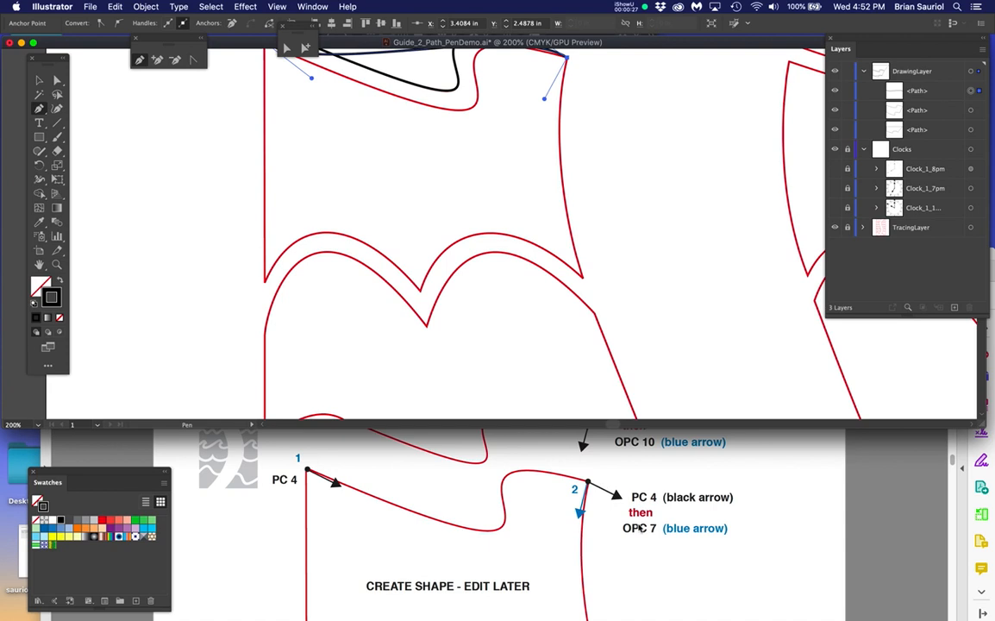
scroll(639, 514, "down", 5)
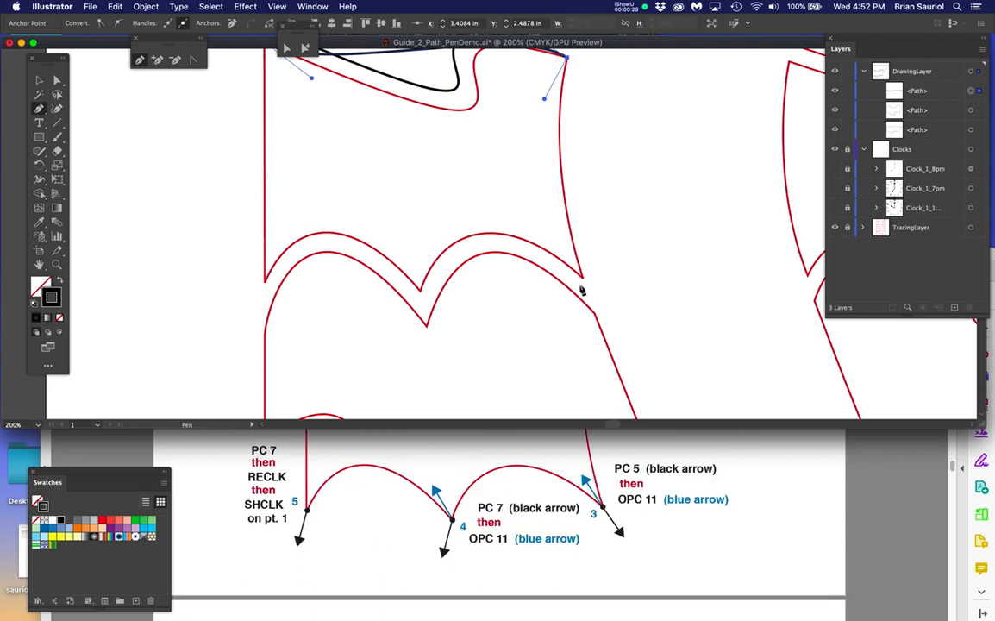
left_click_drag(583, 281, 600, 332)
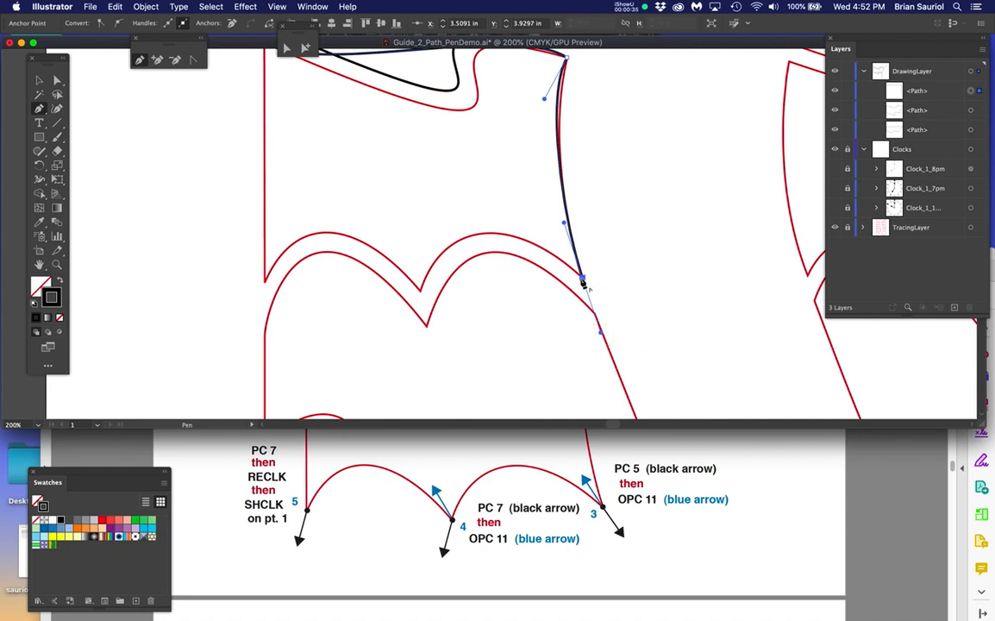
left_click_drag(583, 279, 544, 213)
Trace the two bottom scallops through the middle valley to the lower-left corner, redirecting the valley's handle up-left and retracting the last outgoing handle.
left_click_drag(419, 290, 397, 347)
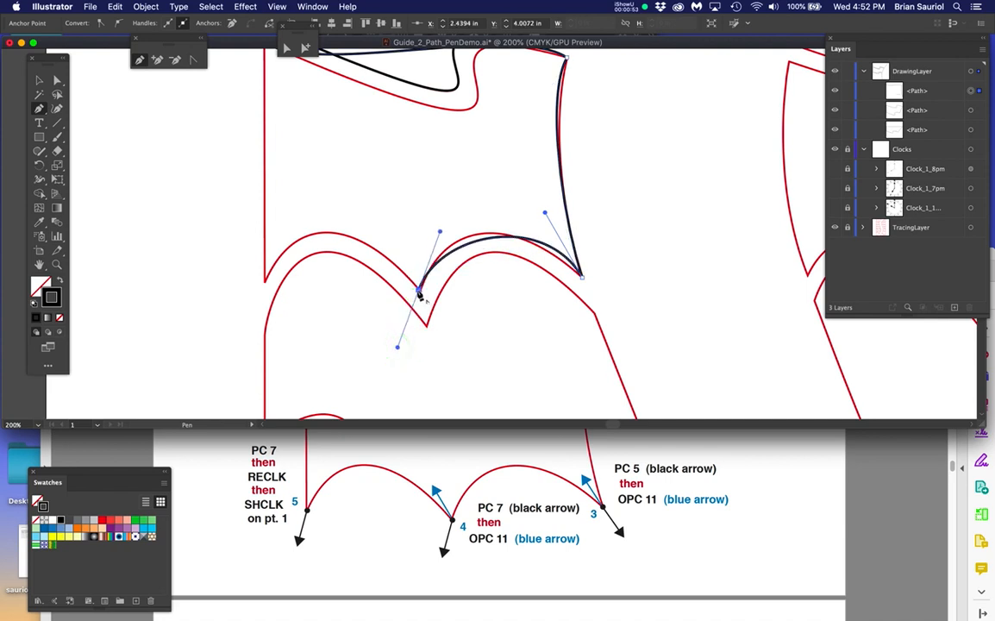
left_click_drag(419, 291, 377, 226)
left_click_drag(264, 280, 242, 337)
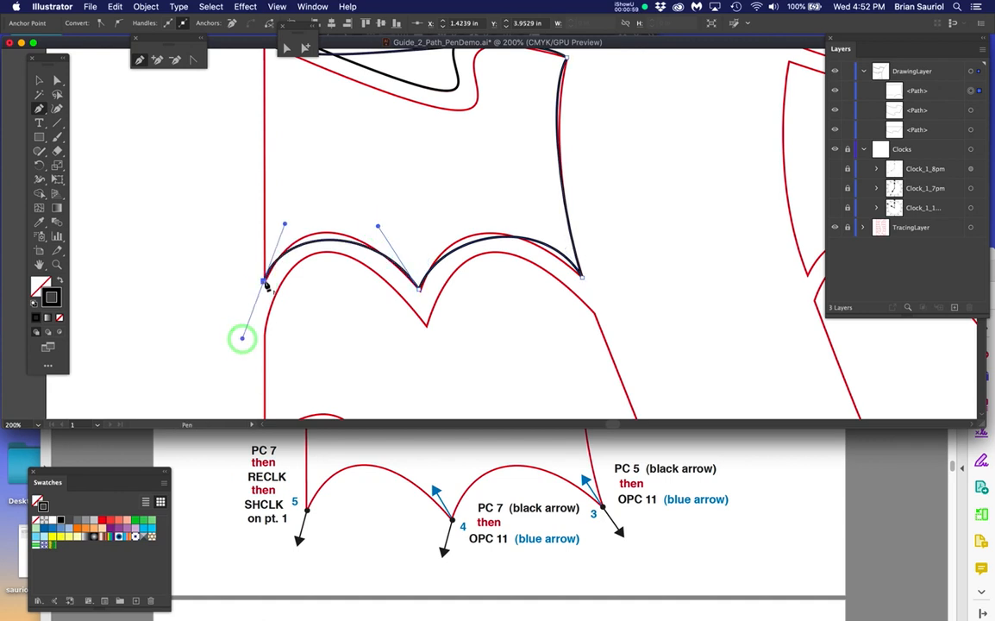
left_click(264, 282)
Close the path at its starting anchor in the shape's upper-left corner with a straight vertical left edge.
left_click_drag(295, 132, 384, 295)
key("super+equal")
key("super+equal")
key("super+equal")
key("super+equal")
key("super+equal")
key("super+equal")
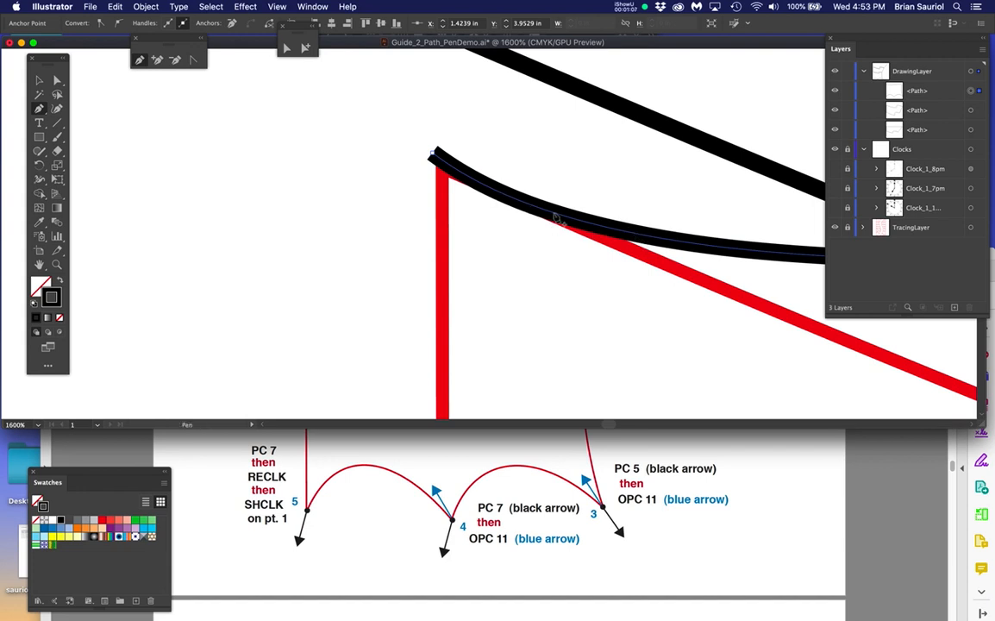
left_click_drag(507, 248, 431, 224)
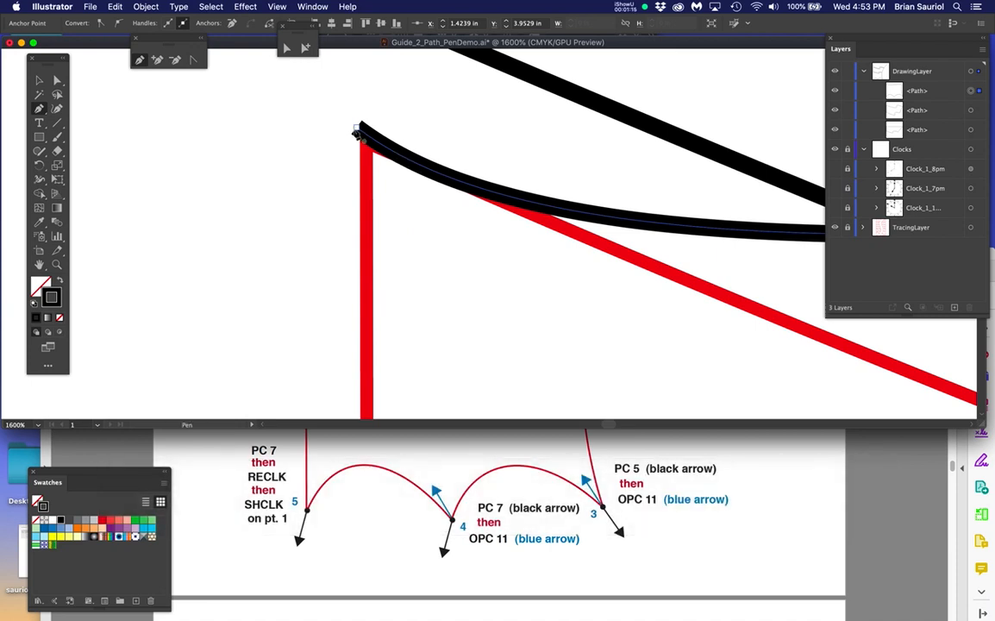
left_click(358, 129, "shift")
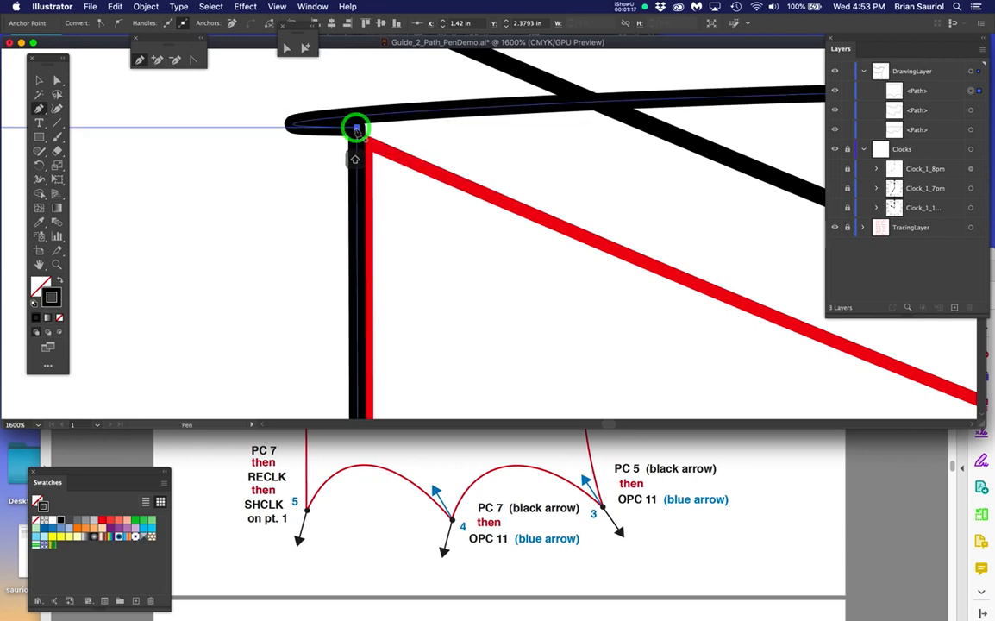
Swing the upper-left anchor's direction handle down-right with Direct Selection so the top edge leaves the corner along the red outline.
scroll(419, 210, "down", 5)
key("space")
left_click_drag(353, 220, 232, 208)
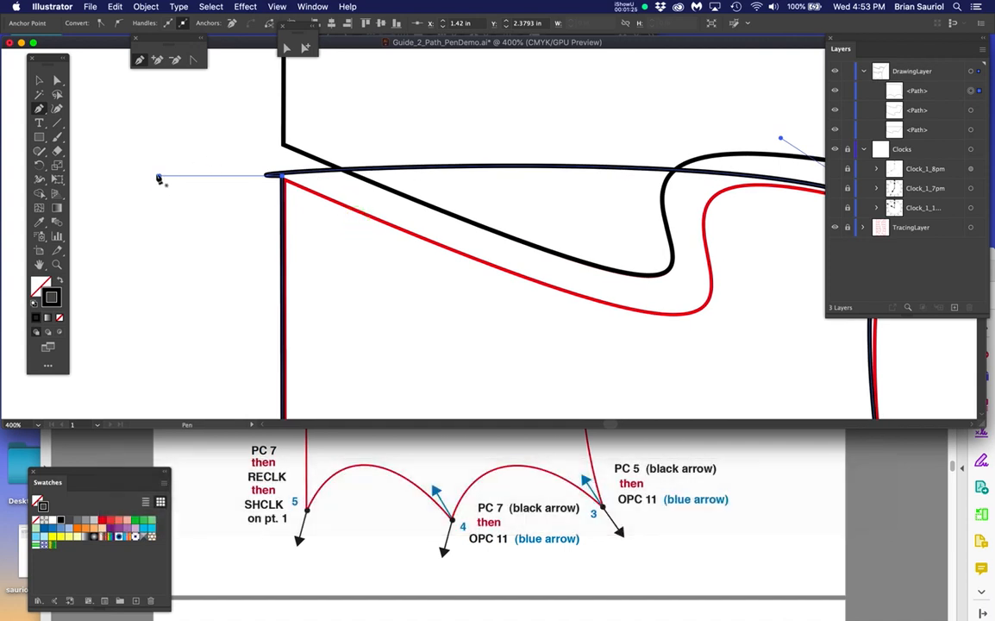
left_click(57, 80)
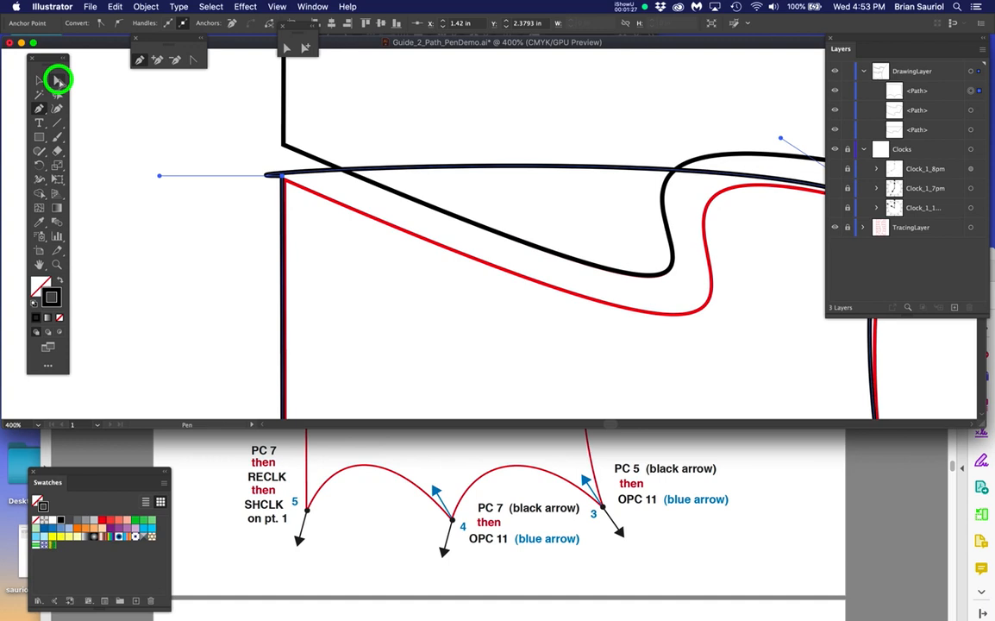
left_click_drag(161, 178, 476, 276)
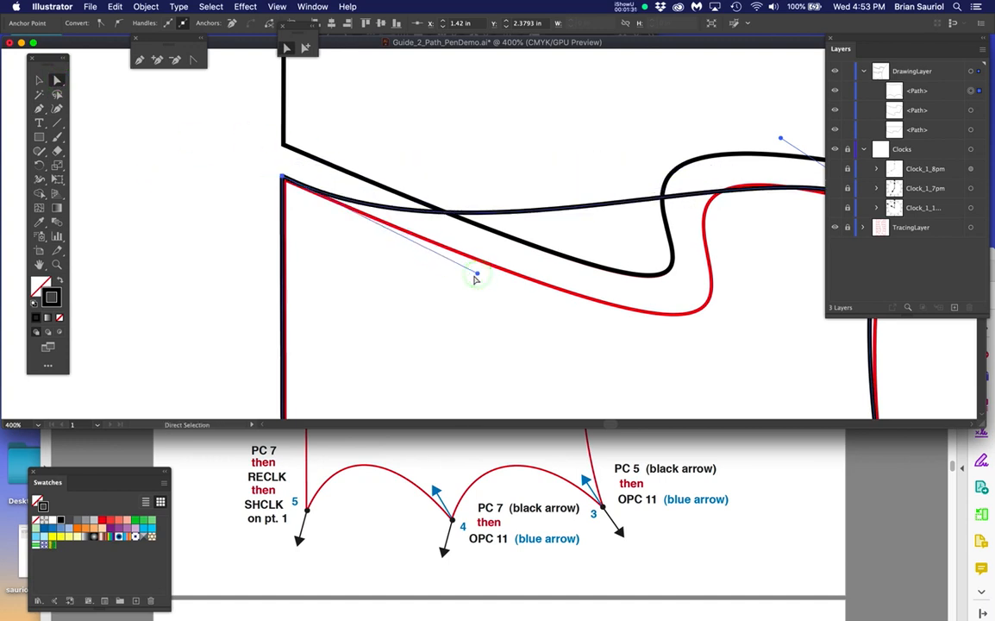
Make the document window taller and move the path's upper-left anchor onto the red corner, at about X 1.428 in, Y 2.393 in.
scroll(587, 295, "down", 2)
left_click_drag(686, 318, 523, 210)
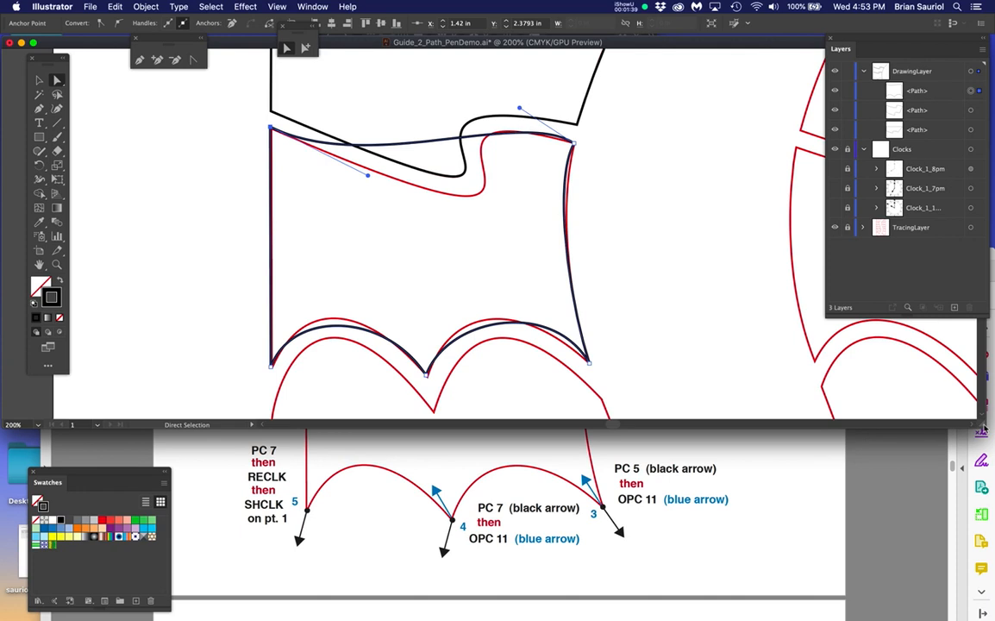
left_click_drag(980, 425, 983, 599)
scroll(249, 123, "up", 3)
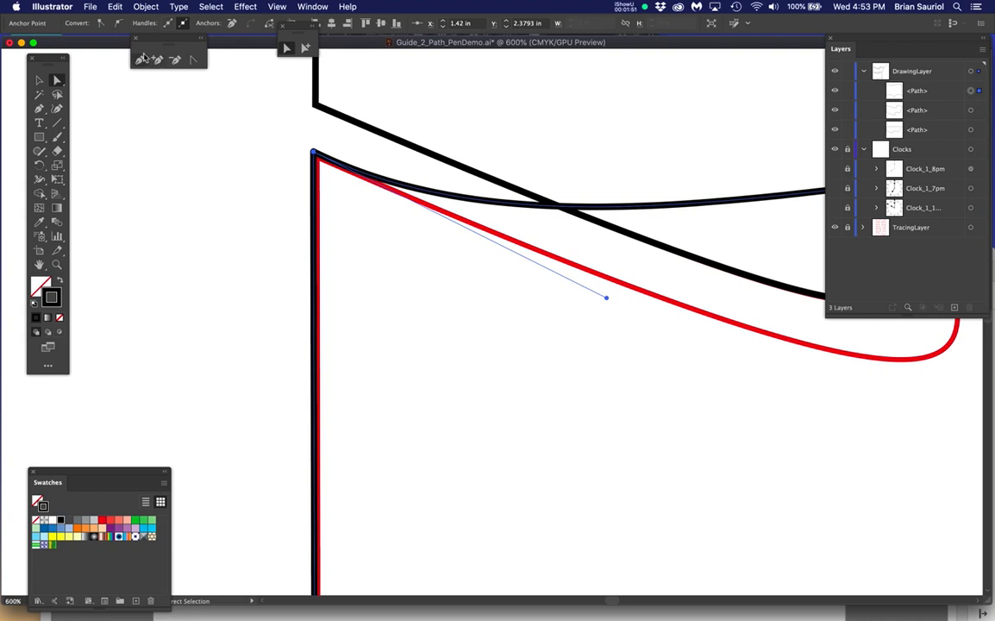
left_click(286, 46)
left_click(285, 152)
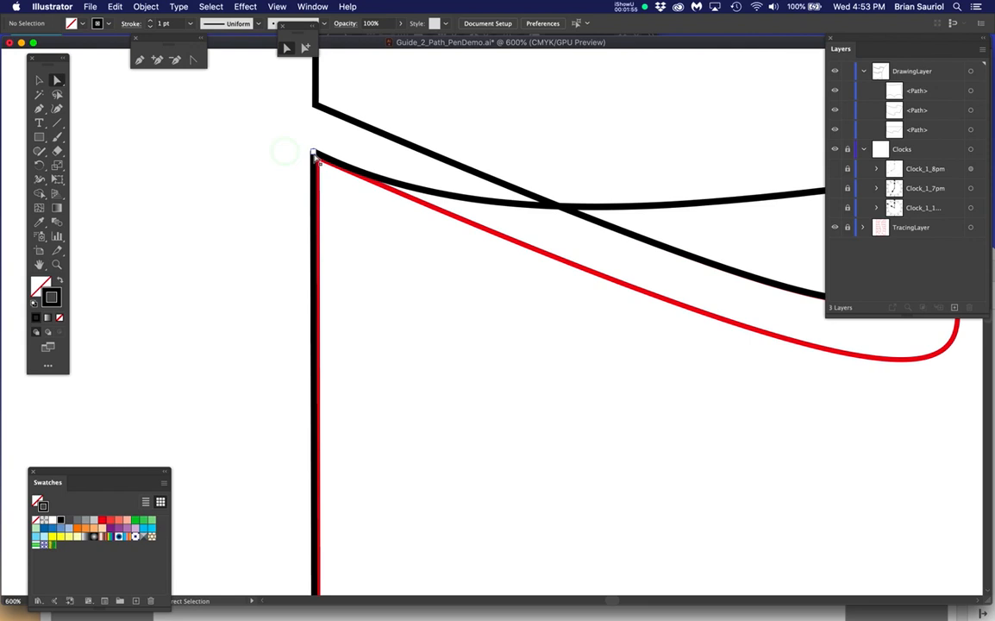
scroll(315, 162, "up", 2)
left_click(321, 144)
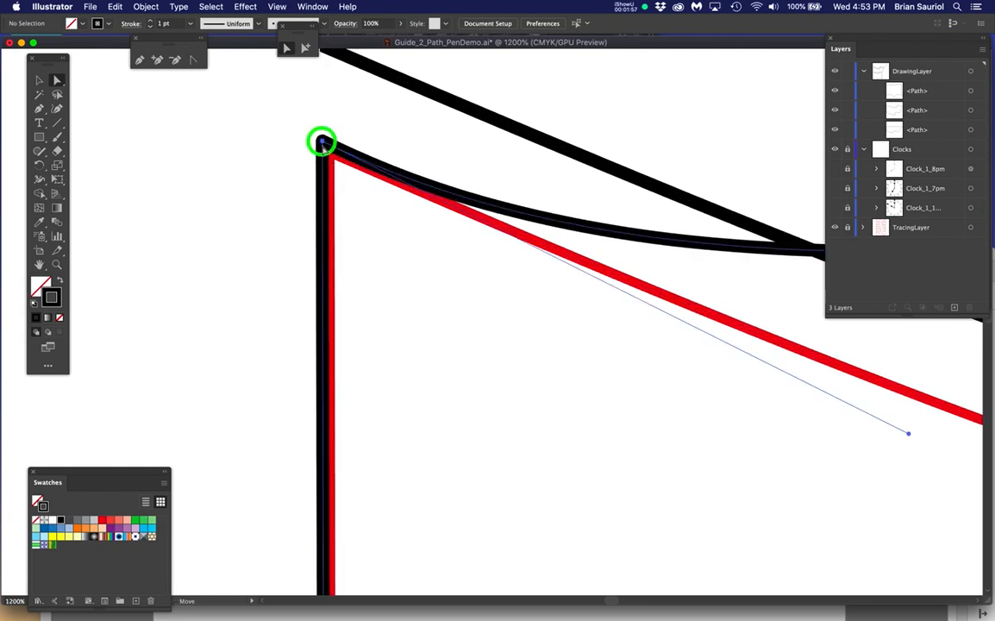
mouse_move(322, 144)
left_mouse_down()
mouse_move(367, 211)
mouse_move(329, 153)
left_mouse_up()
Move the path's upper-right anchor onto the red outline's corner, at about X 3.411 in, Y 2.489 in.
left_click_drag(713, 337, 457, 287)
left_click_drag(687, 336, 421, 297)
scroll(548, 299, "down", 4)
left_click_drag(791, 320, 639, 304)
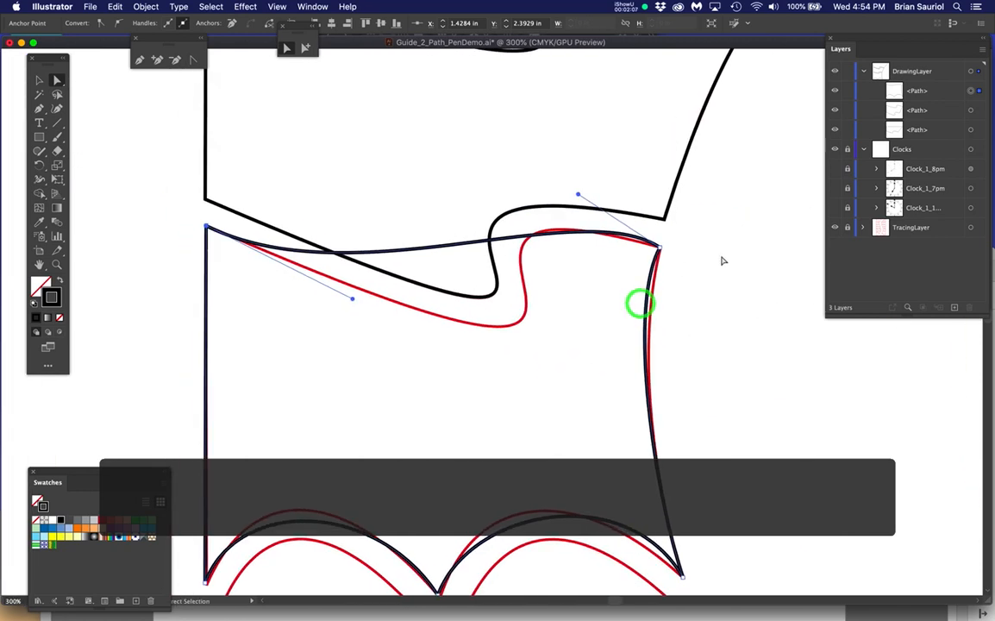
scroll(611, 238, "up", 6)
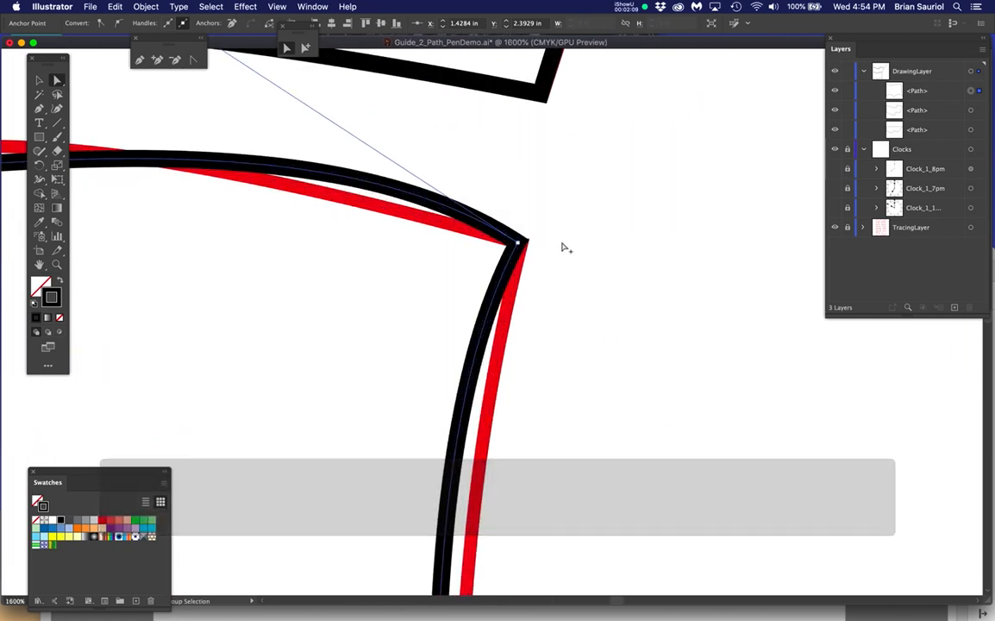
left_click_drag(553, 275, 562, 344)
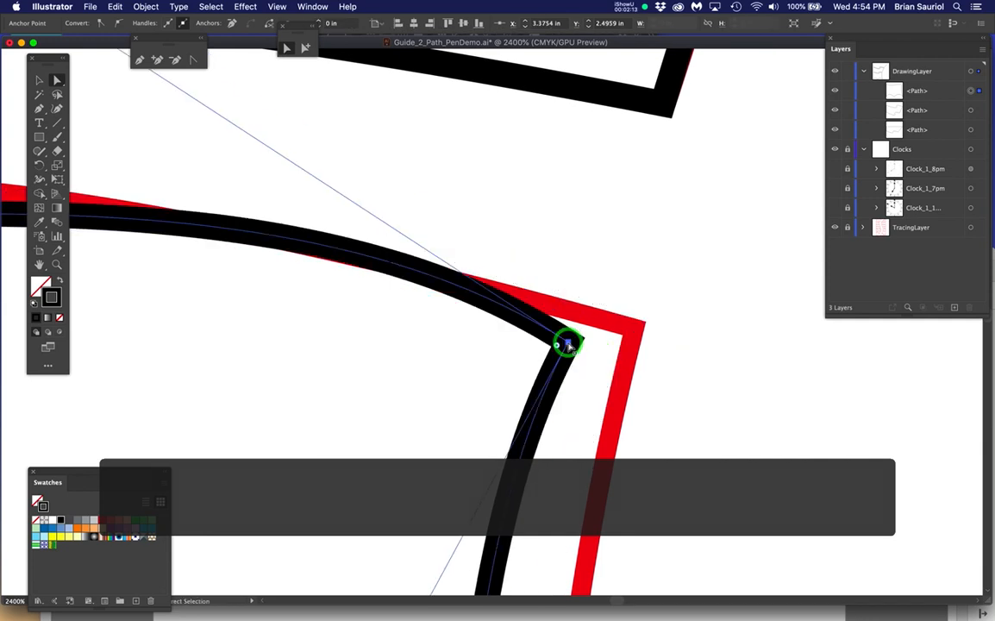
left_click_drag(629, 332, 634, 331)
Move the path's lower-right anchor onto the tip of the red outline, at about X 3.515 in, Y 3.936 in.
scroll(565, 336, "down", 2)
scroll(565, 336, "down", 5)
left_click_drag(625, 385, 605, 218)
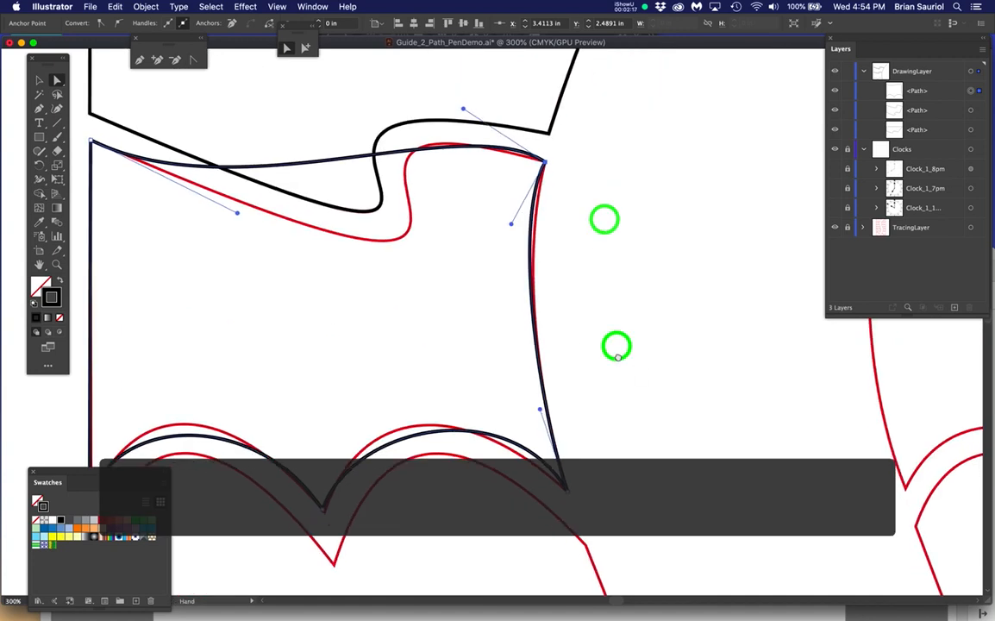
left_click_drag(618, 358, 619, 254)
scroll(571, 384, "up", 5)
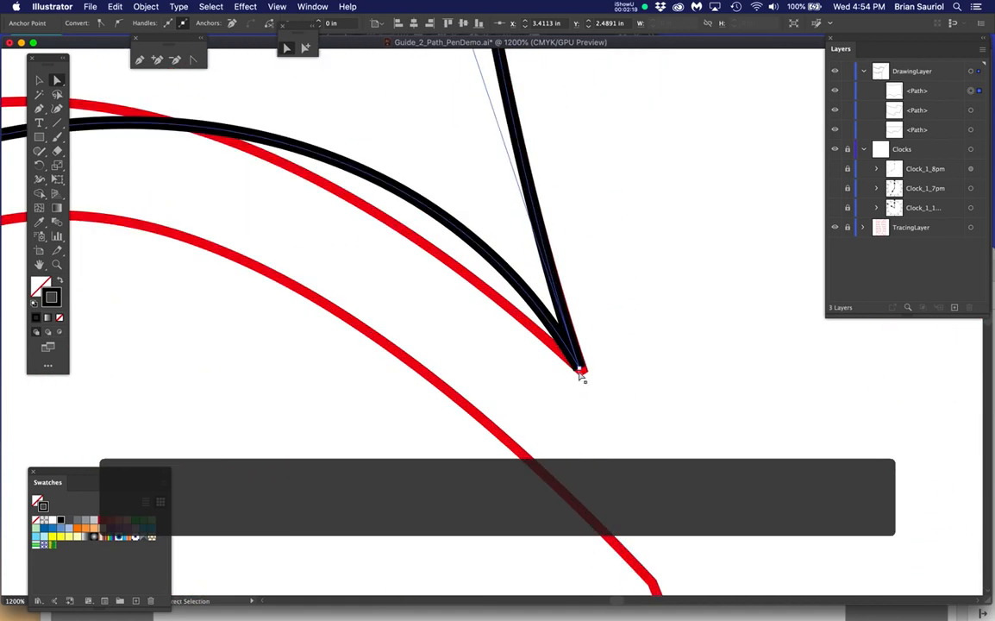
scroll(594, 389, "up", 3)
left_click(549, 346)
left_click_drag(559, 355, 472, 359)
scroll(516, 361, "up", 4)
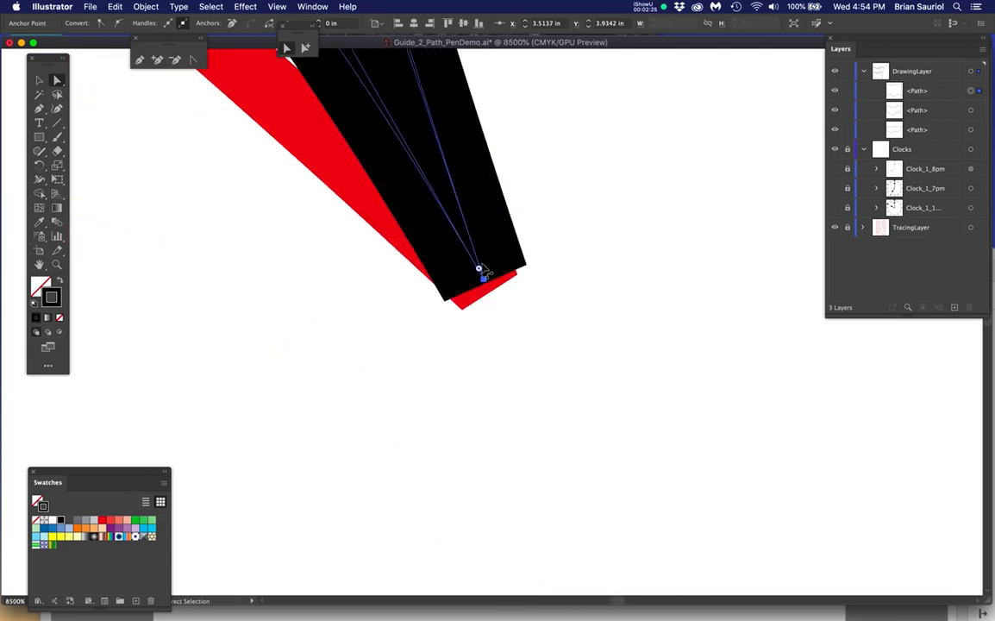
left_click_drag(483, 278, 489, 289)
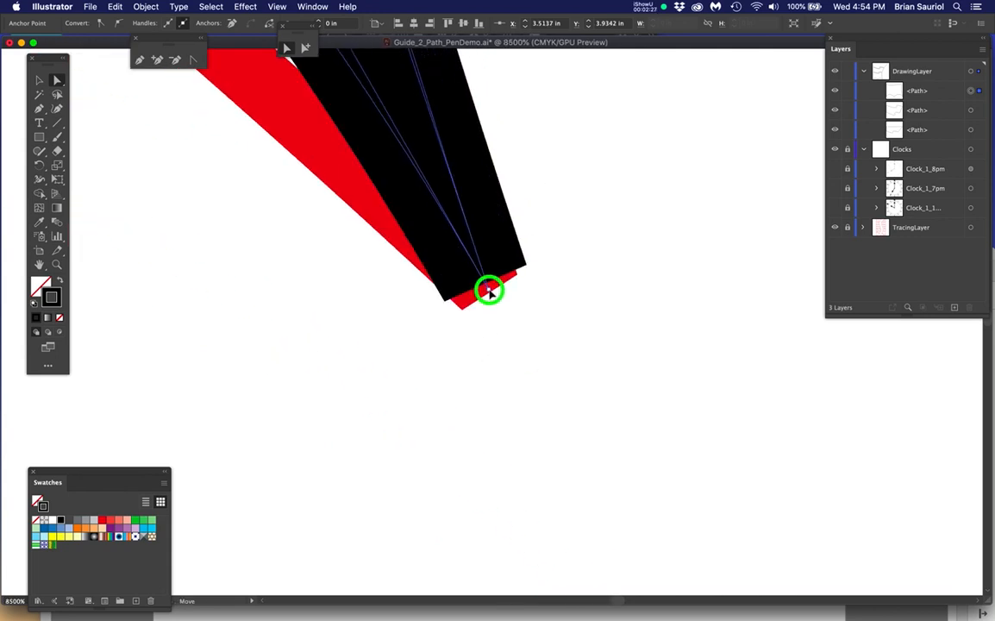
Move the valley anchor between the two bottom scallops onto the red outline, at about X 2.450 in, Y 4.016 in.
scroll(403, 332, "down", 6)
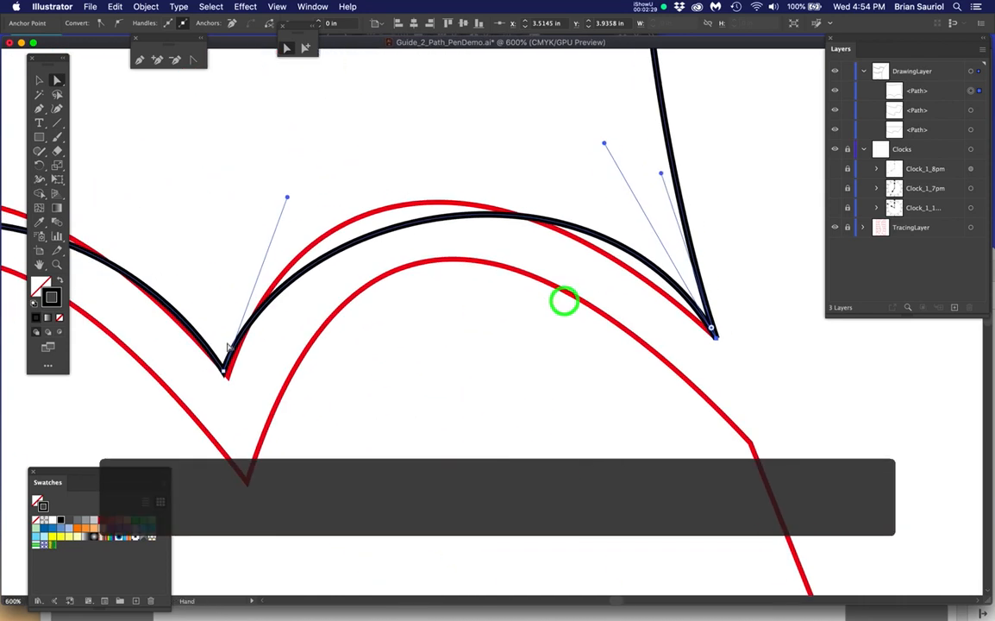
scroll(222, 379, "up", 5)
left_click_drag(327, 283, 366, 312)
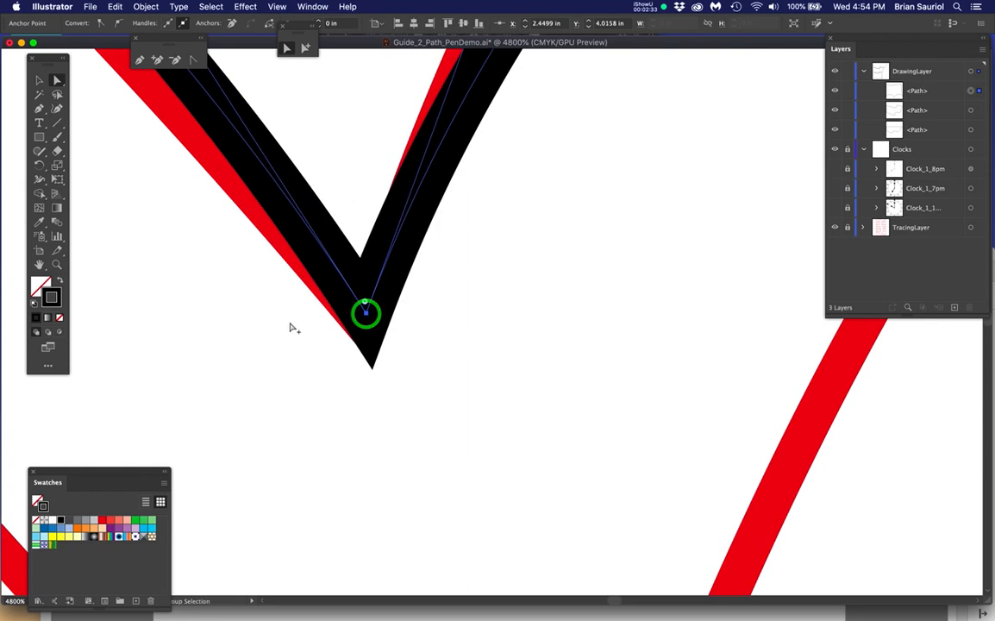
Move the path's lower-left anchor onto the red outline's corner, at about X 1.431 in, Y 3.963 in.
scroll(292, 327, "down", 4)
key("space")
left_click_drag(479, 351, 541, 349)
left_click_drag(155, 271, 635, 356)
left_click_drag(237, 275, 551, 284)
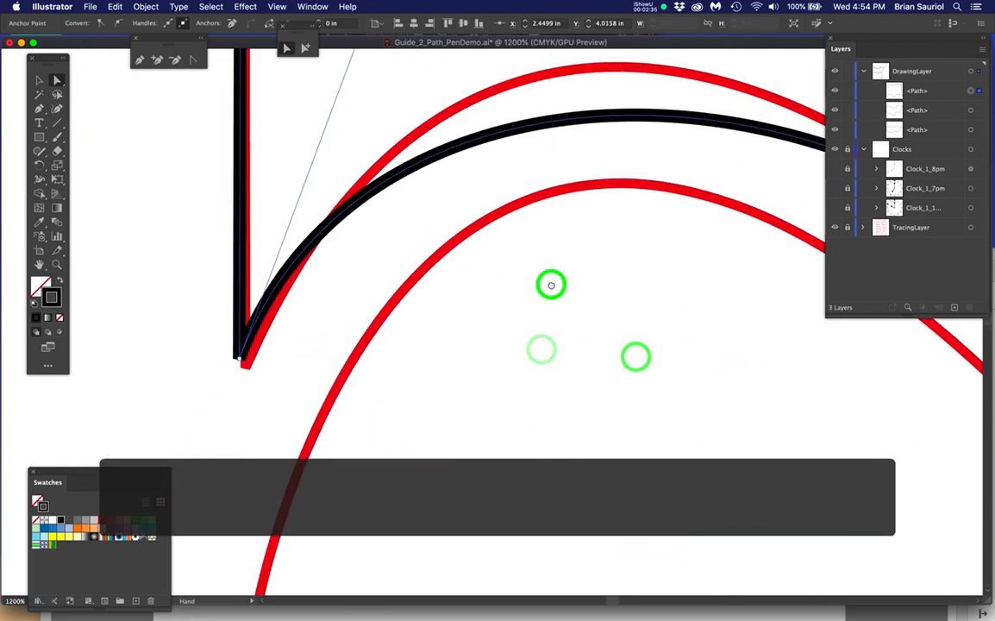
scroll(289, 343, "up", 4)
left_click_drag(277, 337, 302, 371)
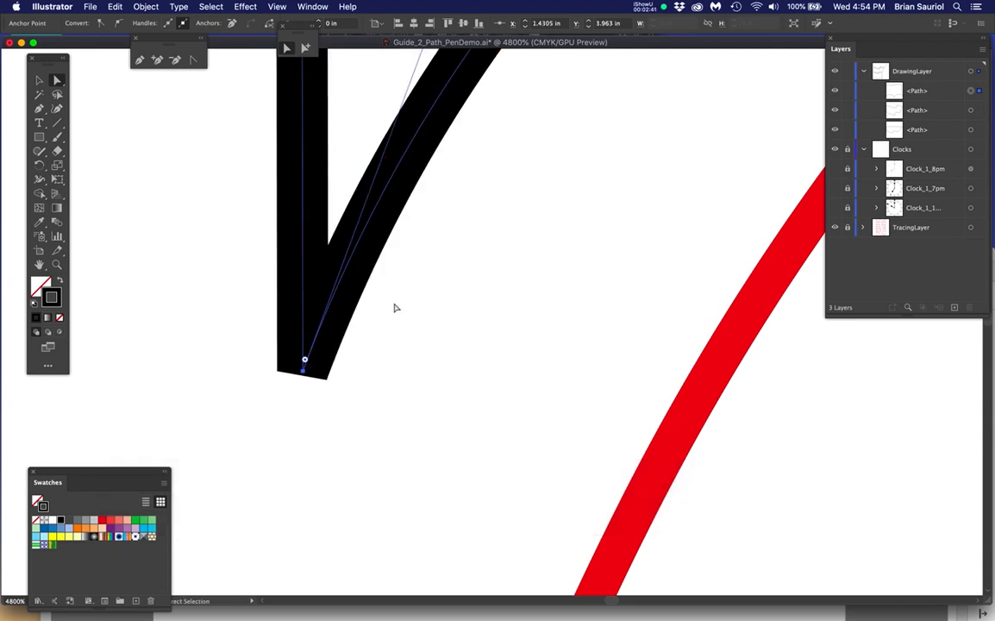
Examine how the path's left edge and upper-left corner line up with the red tracing outline.
scroll(395, 308, "down", 5)
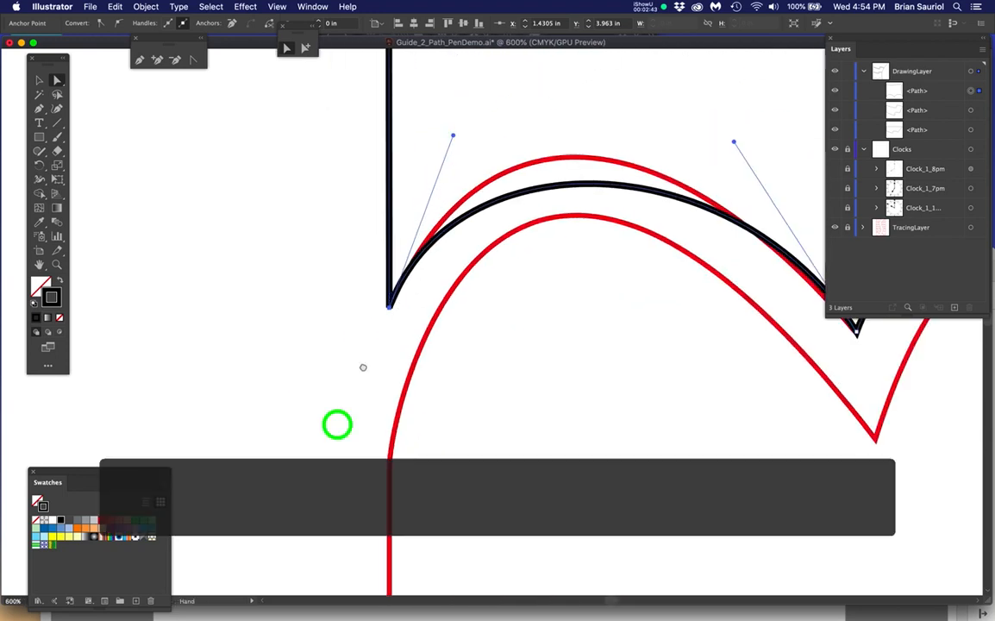
scroll(363, 368, "up", 3)
scroll(379, 293, "down", 2)
scroll(395, 262, "up", 2)
scroll(419, 363, "up", 2)
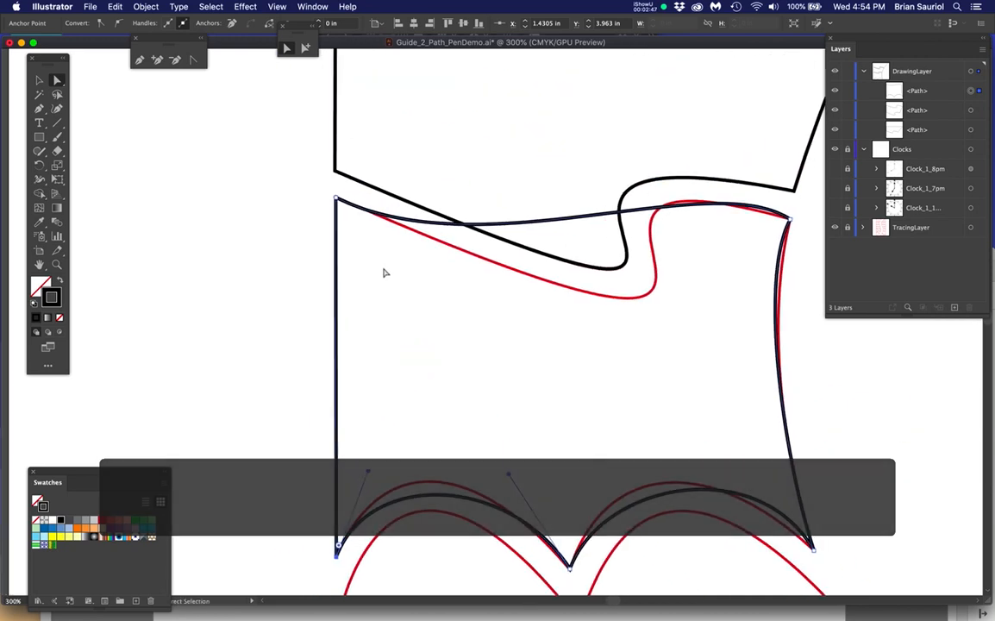
scroll(316, 251, "up", 4)
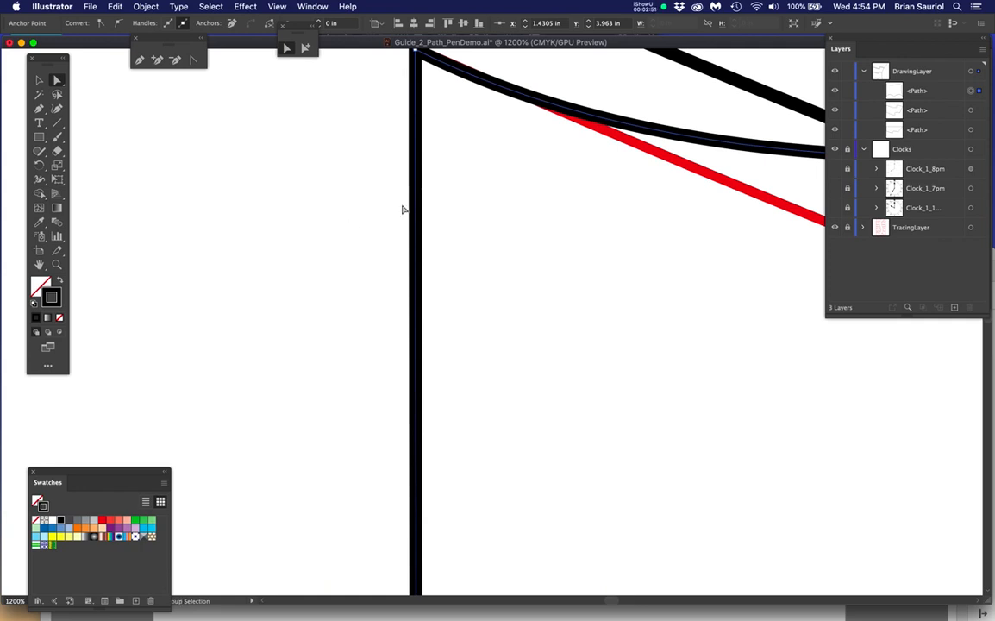
scroll(431, 183, "up", 2)
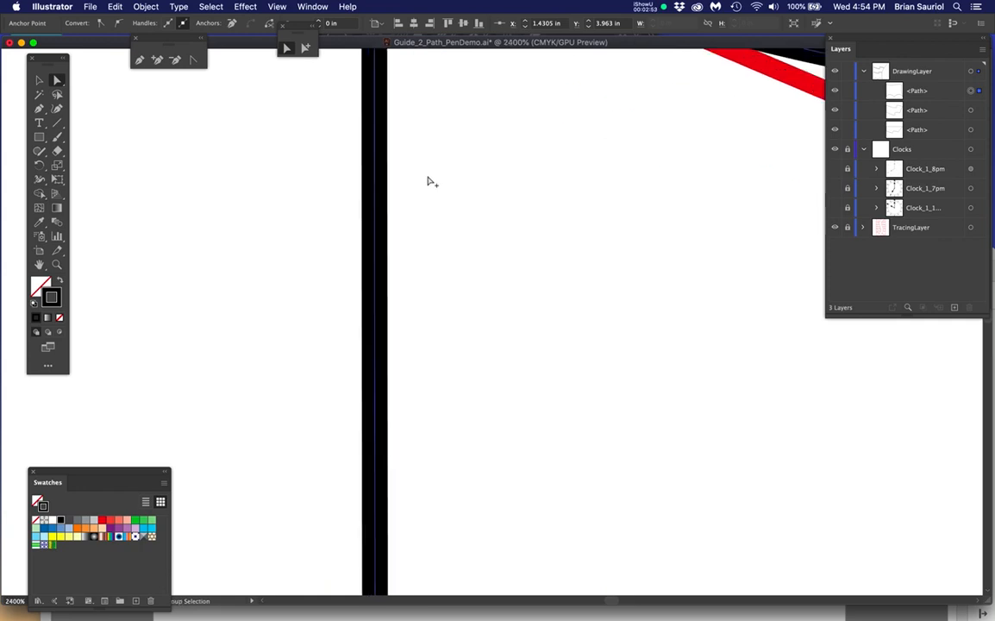
scroll(432, 181, "down", 3)
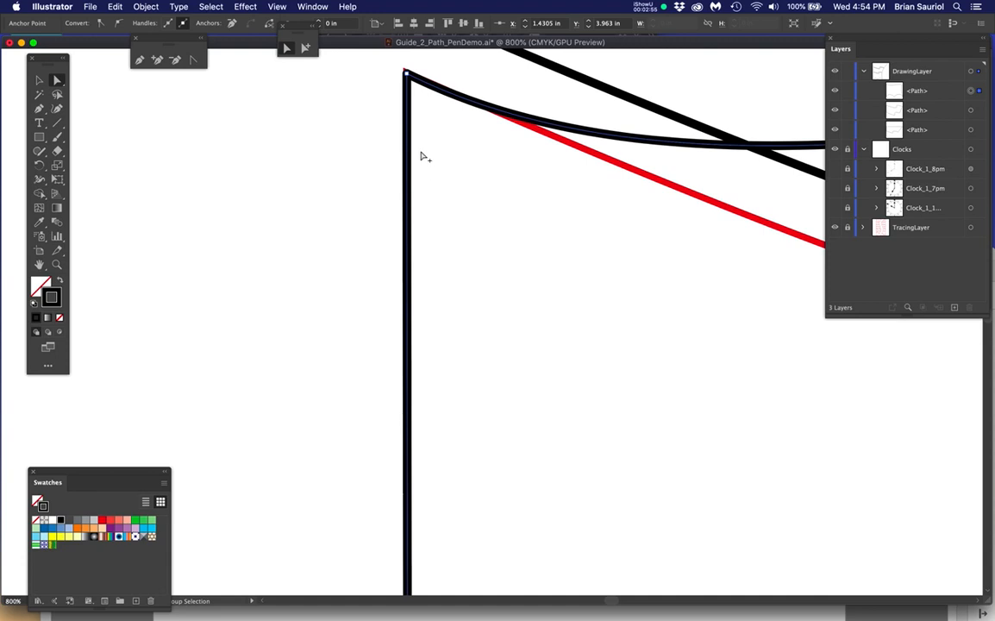
left_click(406, 121, "alt")
left_click_drag(406, 121, 231, 190)
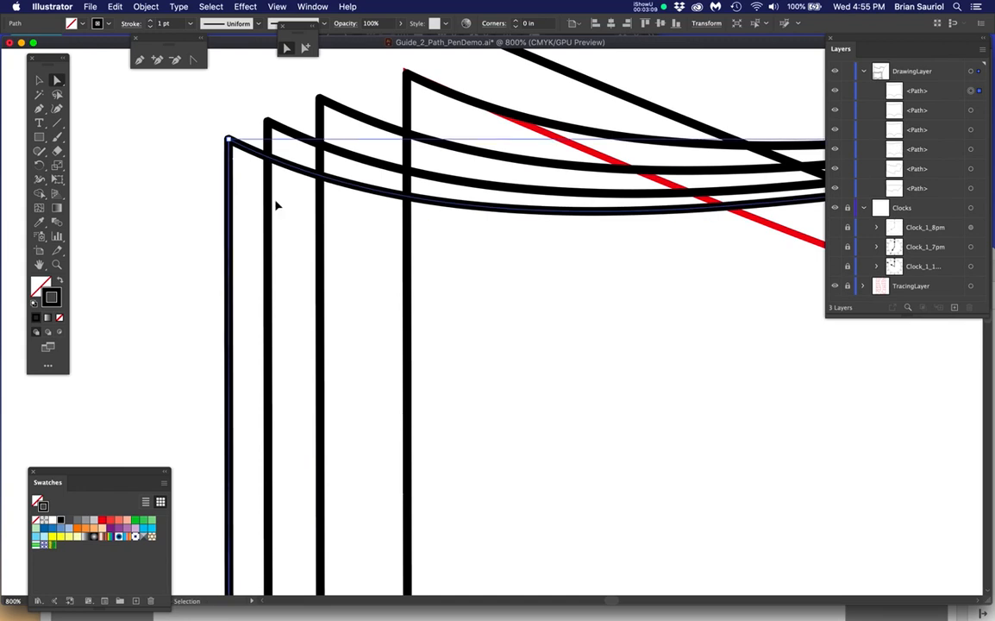
key("super+z")
key("super+z")
key("super+z")
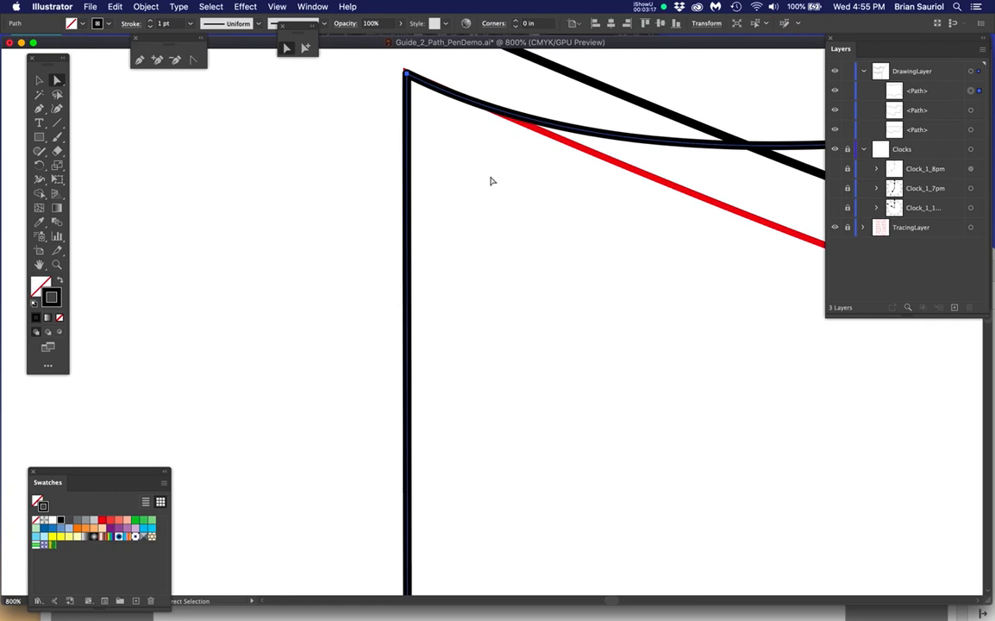
Pull long handles from the path's upper-left and upper-right anchors to bend the top edge into the red outline's S-curve.
scroll(492, 180, "down", 3)
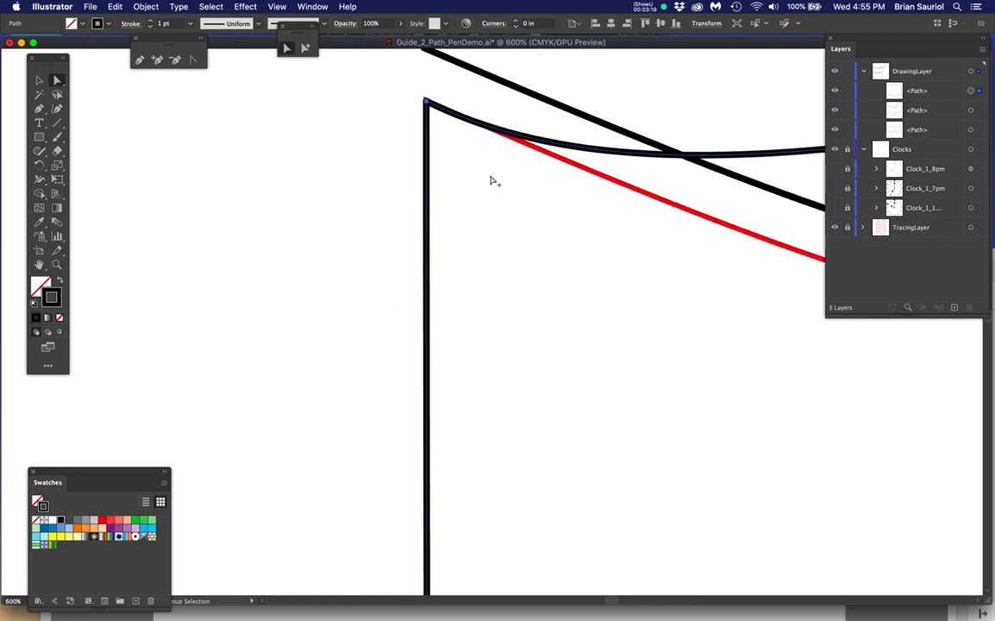
left_click_drag(573, 215, 320, 231)
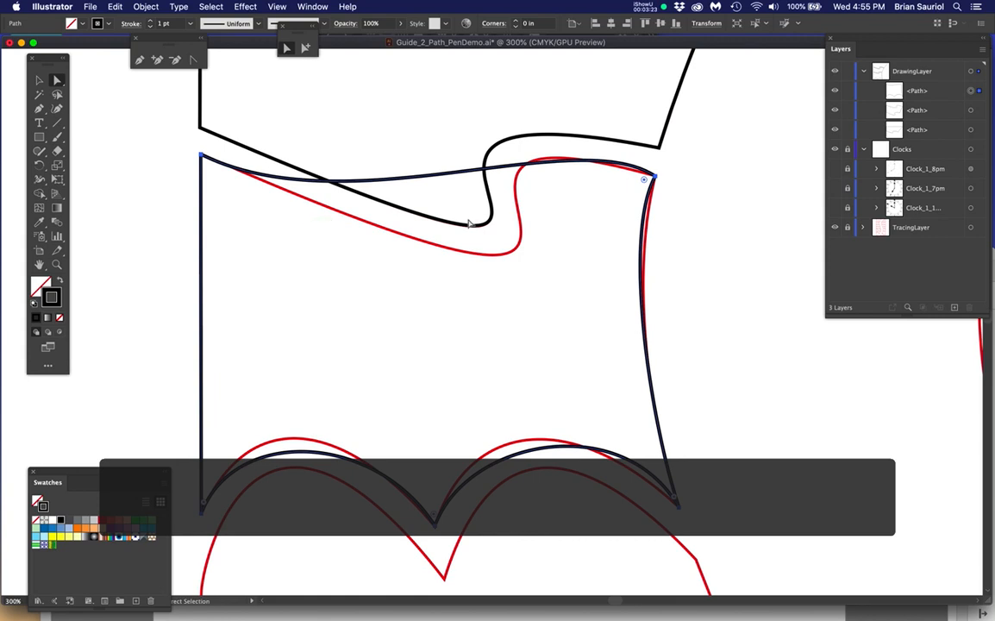
key("p")
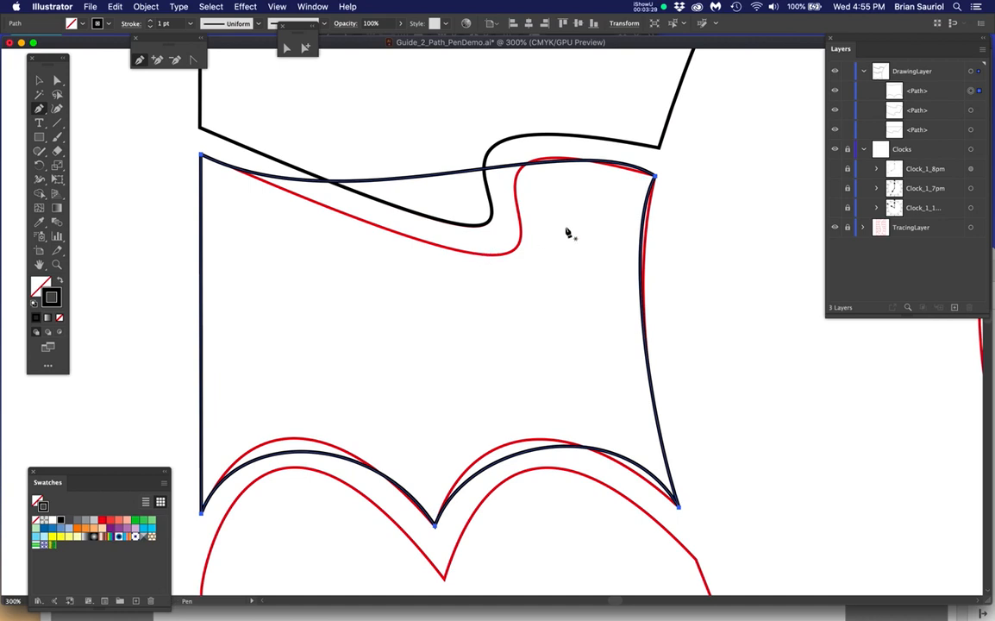
key("a")
left_click(287, 180)
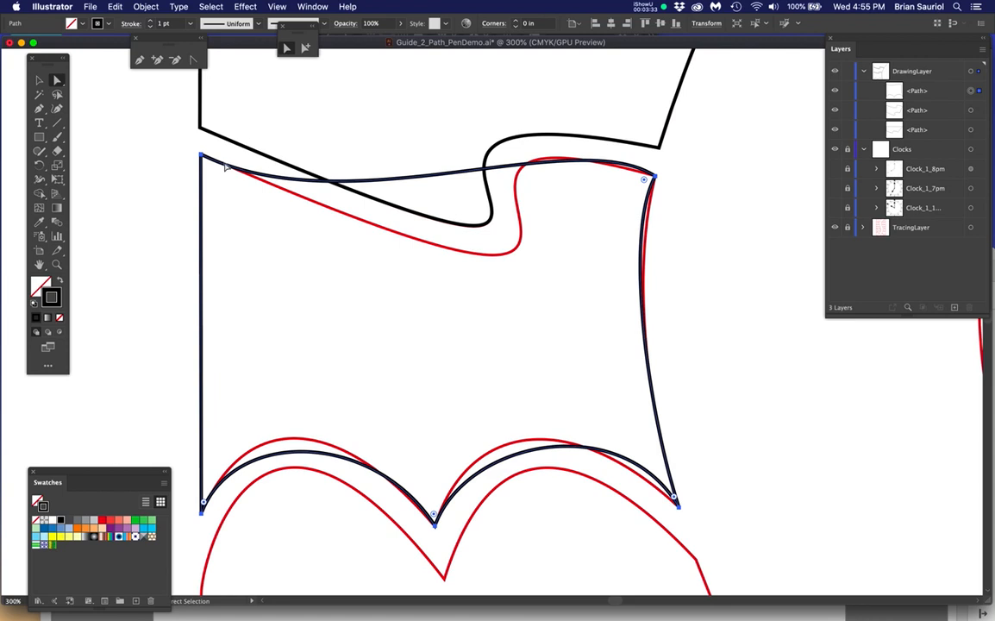
left_click(222, 166)
left_click_drag(281, 172, 718, 398)
left_click_drag(575, 126, 333, 77)
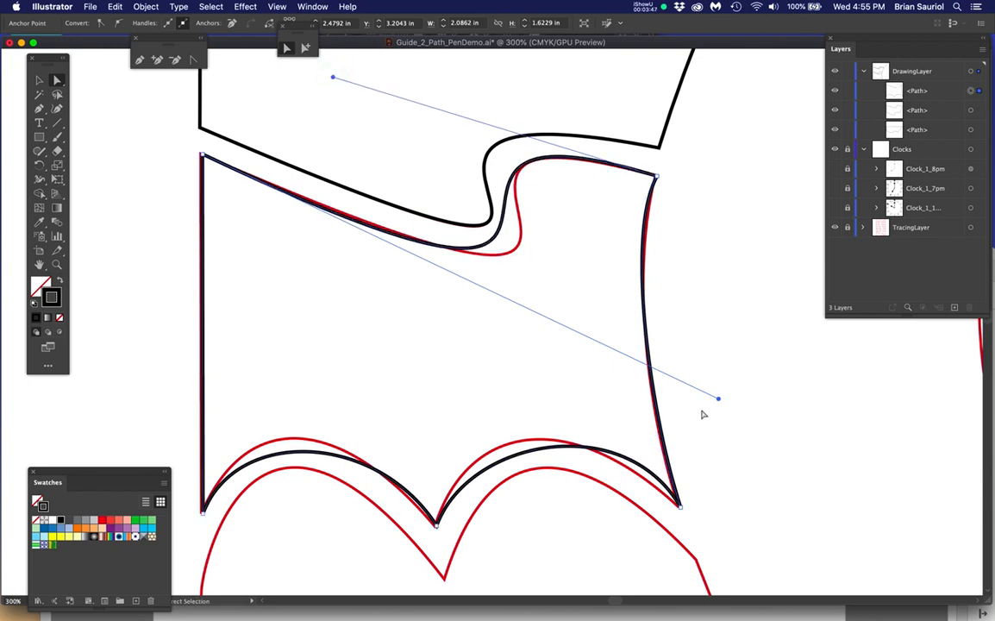
left_click_drag(719, 401, 778, 414)
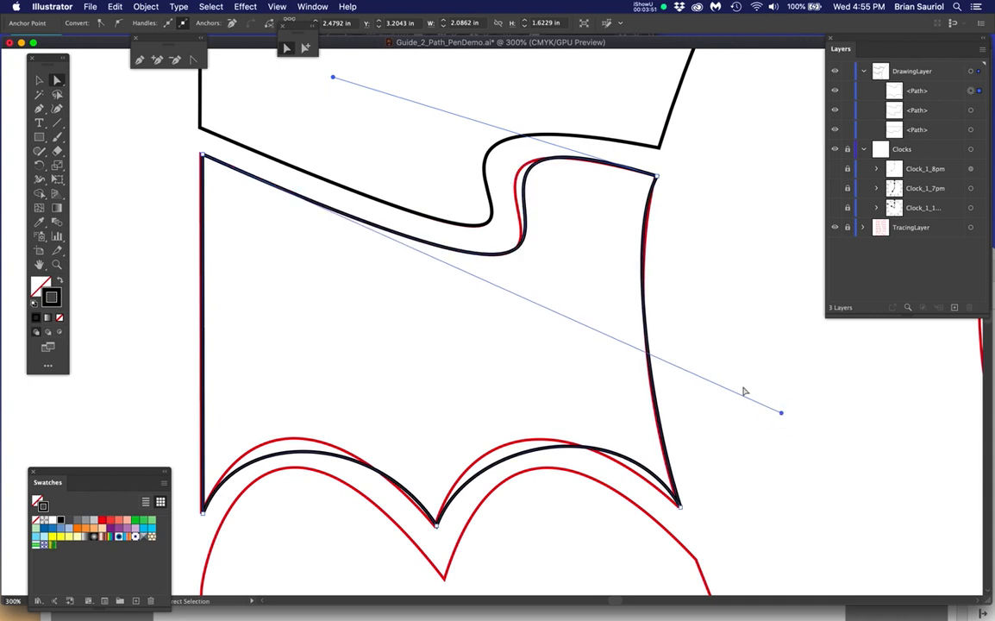
Fine-tune both top-edge handles so the steep middle of the S-curve follows the red outline.
key("space")
left_click_drag(462, 208, 465, 242)
mouse_move(336, 113)
left_mouse_down()
mouse_move(322, 104)
mouse_move(317, 112)
left_mouse_up()
left_click_drag(783, 446, 793, 446)
left_click_drag(317, 113, 310, 113)
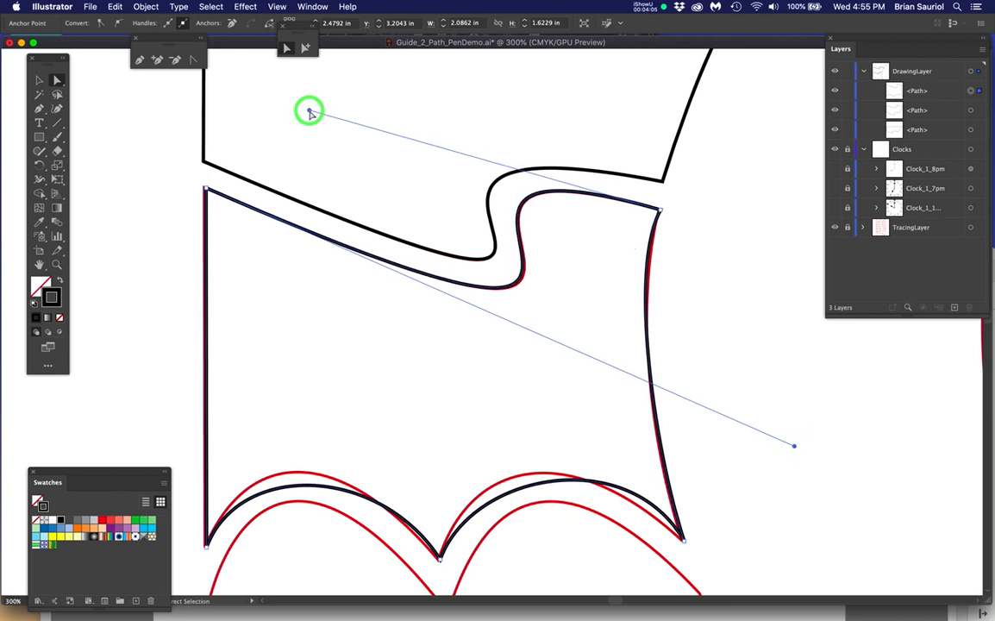
left_click_drag(795, 448, 800, 449)
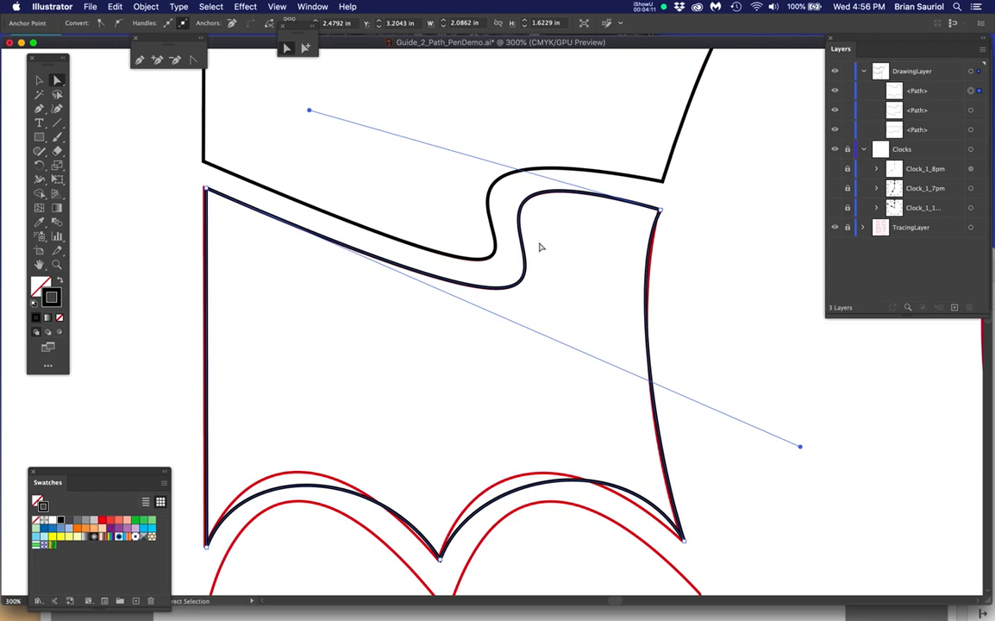
Nudge the upper-right anchor's top-edge handle to refine the S-curve's fit, and save the document.
scroll(548, 185, "up", 3)
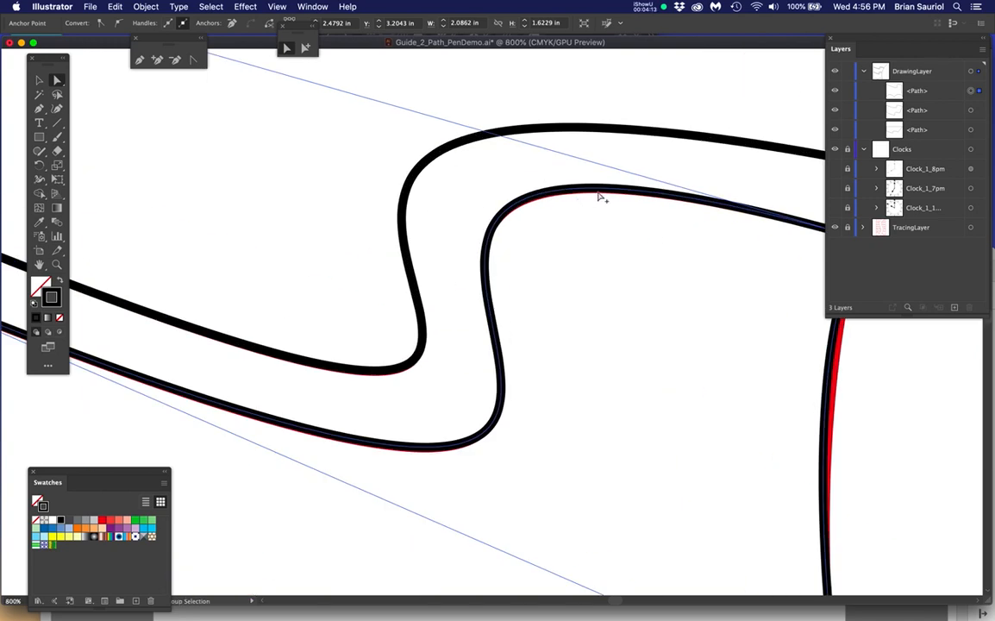
scroll(601, 194, "down", 2)
left_click_drag(255, 97, 252, 99)
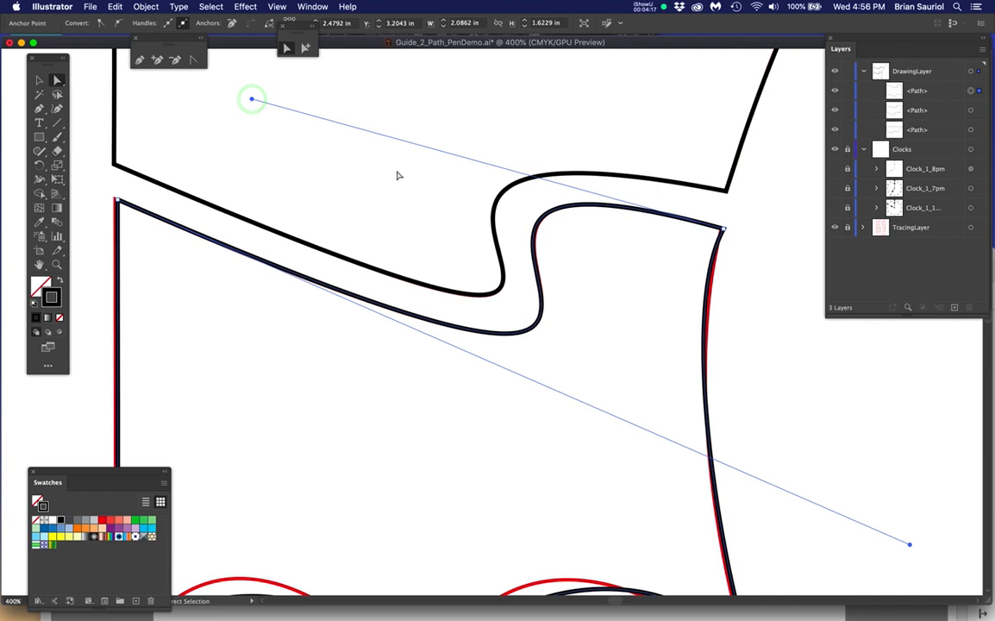
key("super+s")
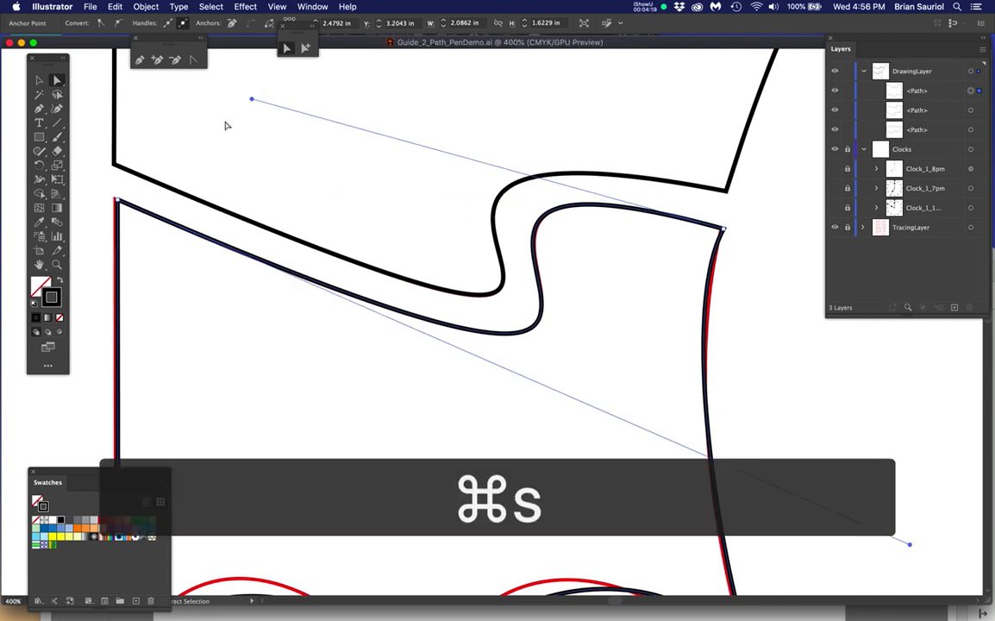
left_click_drag(253, 102, 252, 95)
Move the upper-right anchor to about X 3.419 in, Y 2.489 in and lengthen its downward handle to fit the right edge.
left_click_drag(631, 309, 491, 257)
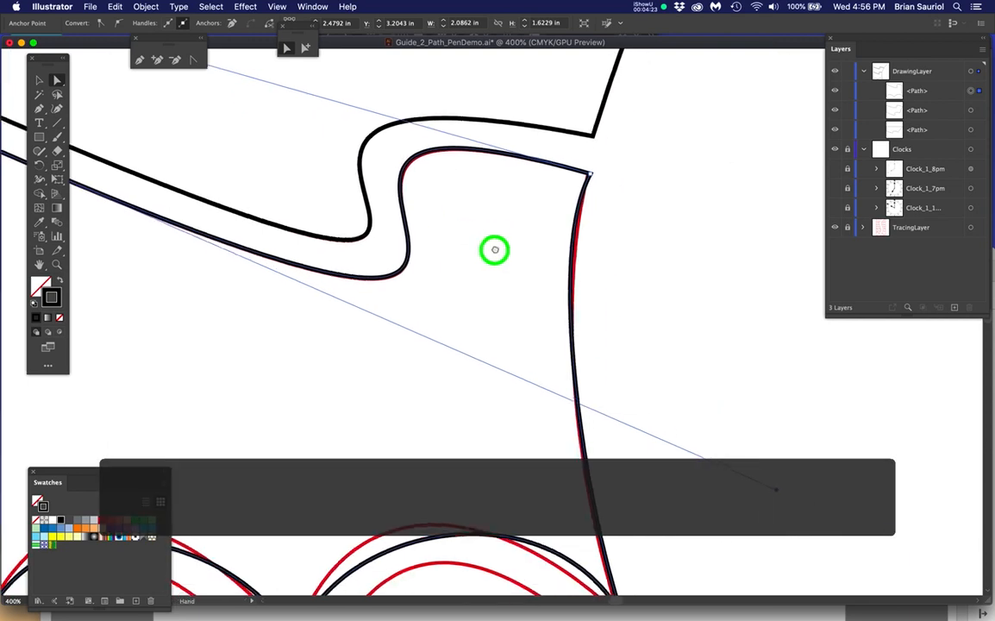
left_click_drag(585, 177, 544, 261)
left_click(552, 295)
left_click(586, 175)
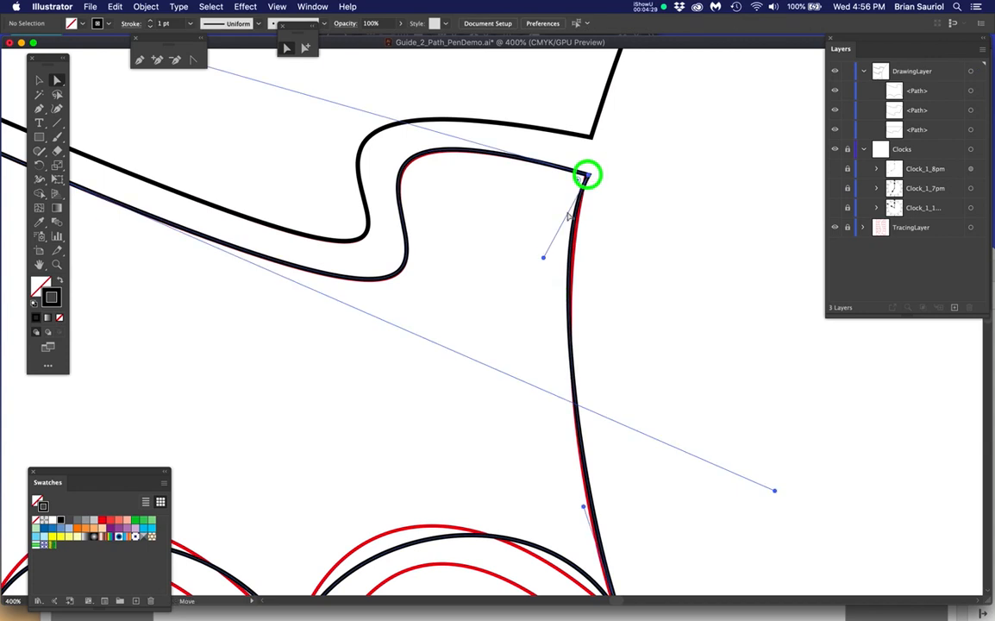
left_click_drag(545, 261, 546, 311)
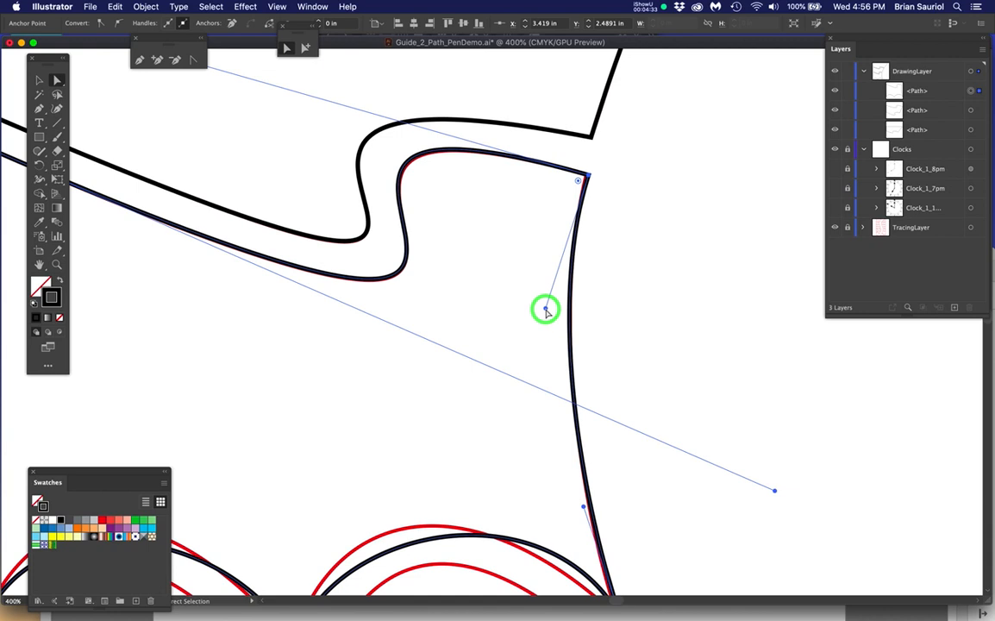
Move the path's lower-right anchor onto the tip of the red outline, at about X 3.514 in, Y 3.935 in.
scroll(643, 397, "down", 5)
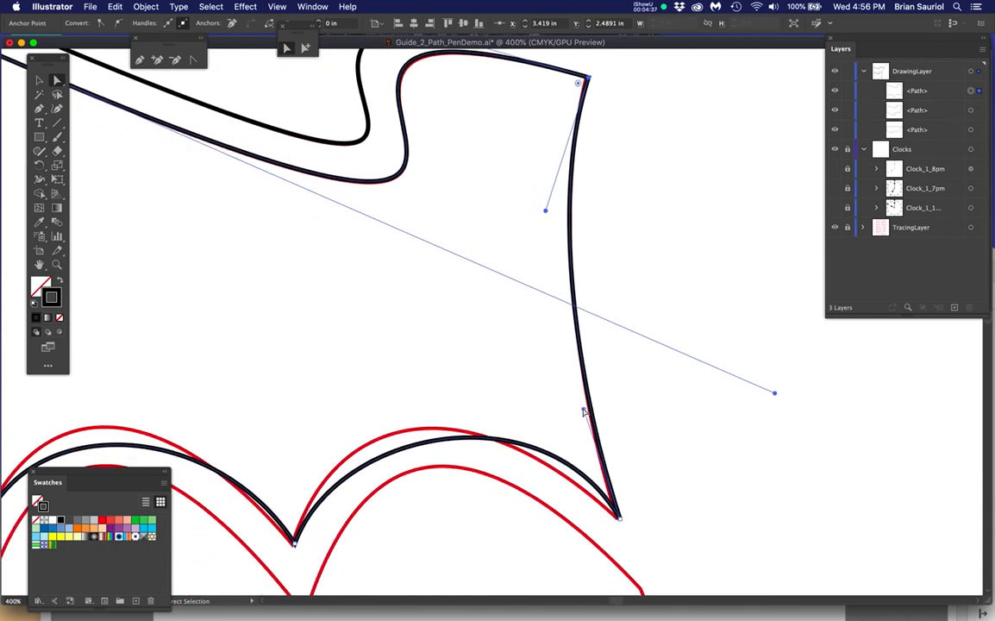
left_click(582, 408)
scroll(623, 525, "up", 2)
scroll(625, 522, "up", 3)
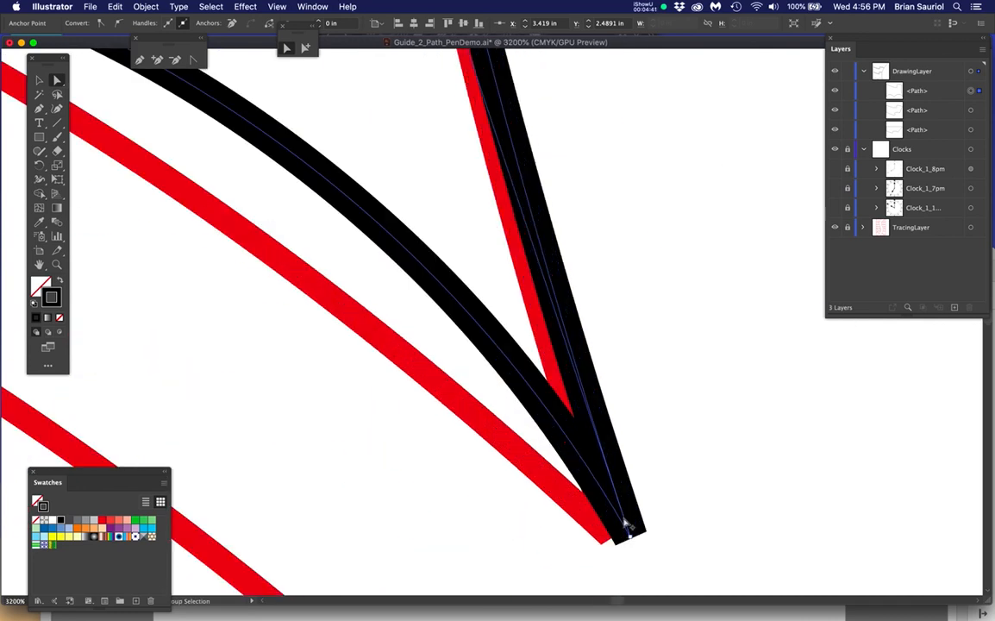
mouse_move(633, 550)
left_mouse_down()
mouse_move(644, 516)
mouse_move(617, 544)
left_mouse_up()
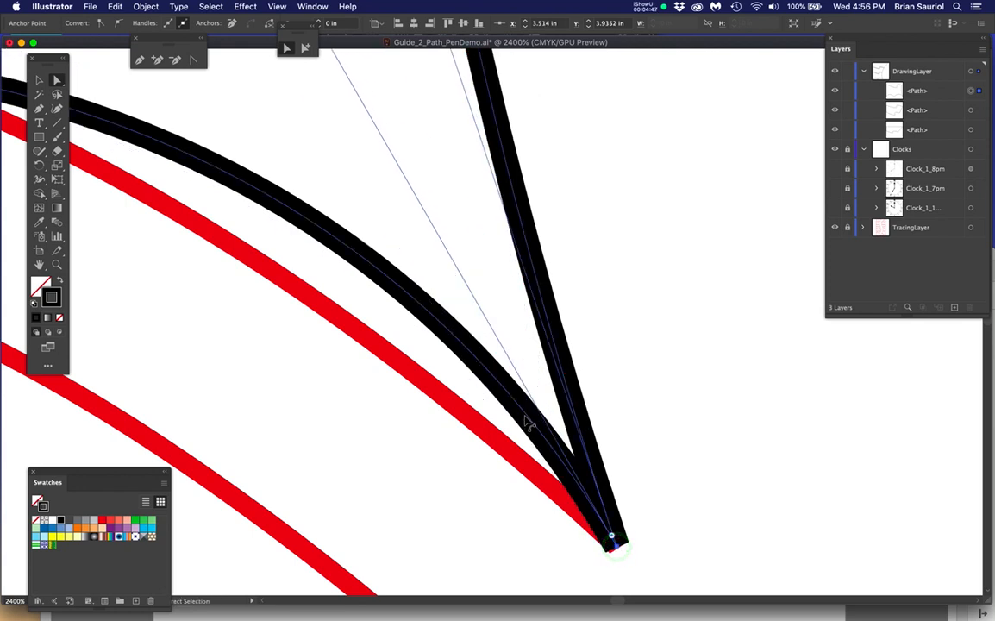
Lengthen the lower-right anchor's upward handle to bring the lower part of the right edge toward the red outline.
scroll(529, 420, "down", 2)
scroll(530, 420, "down", 1)
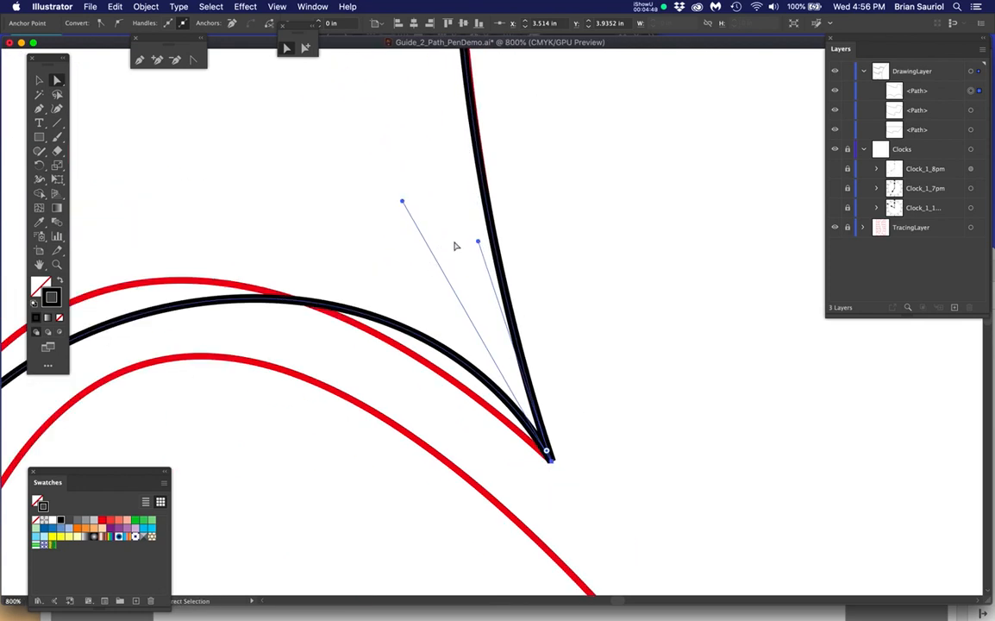
scroll(466, 250, "down", 2)
left_click_drag(533, 215, 567, 341)
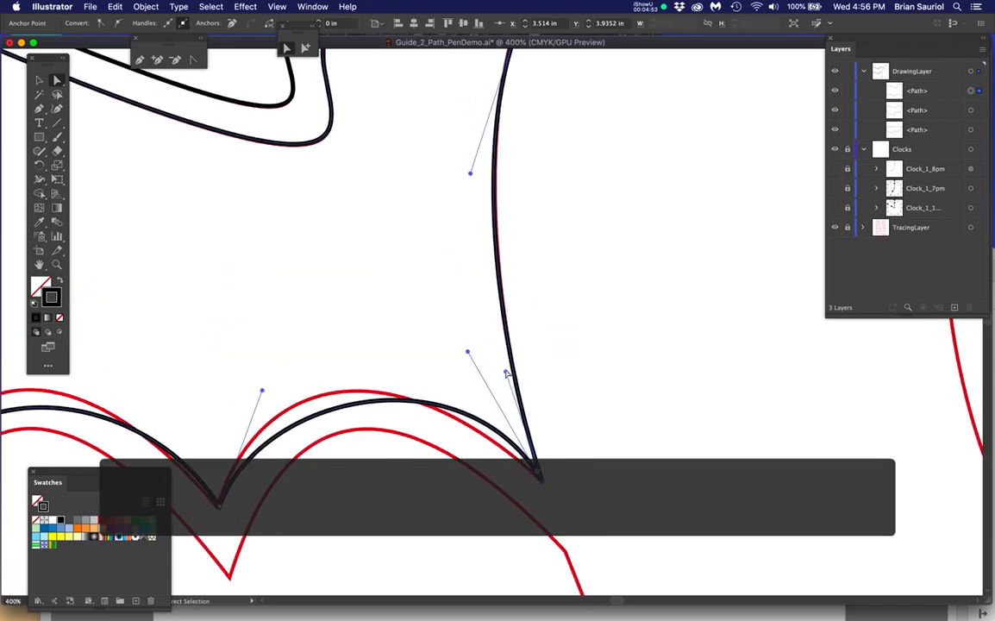
left_click(497, 354)
left_click(513, 387)
left_click_drag(506, 374, 505, 348)
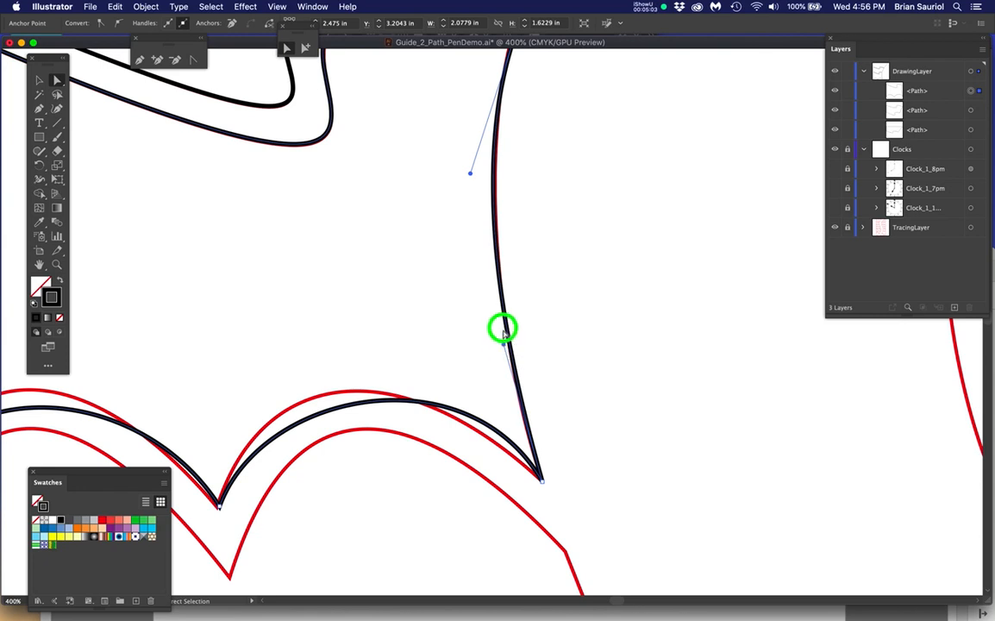
left_click(504, 335)
left_click(509, 355)
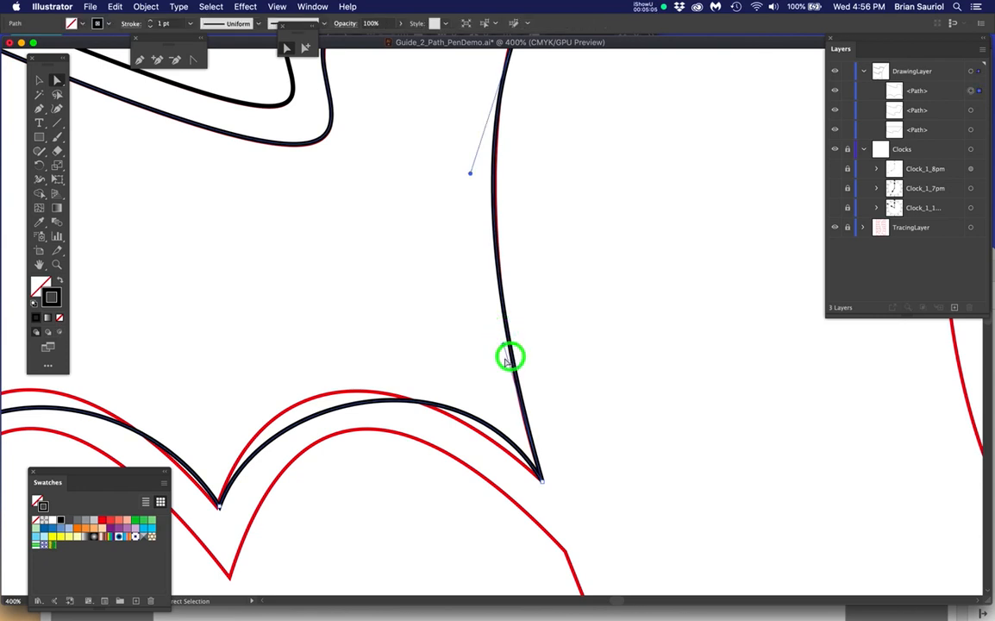
Refine the upper and lower handles of the right edge so its whole curve follows the red outline.
scroll(508, 355, "up", 1)
left_click_drag(502, 336, 504, 303)
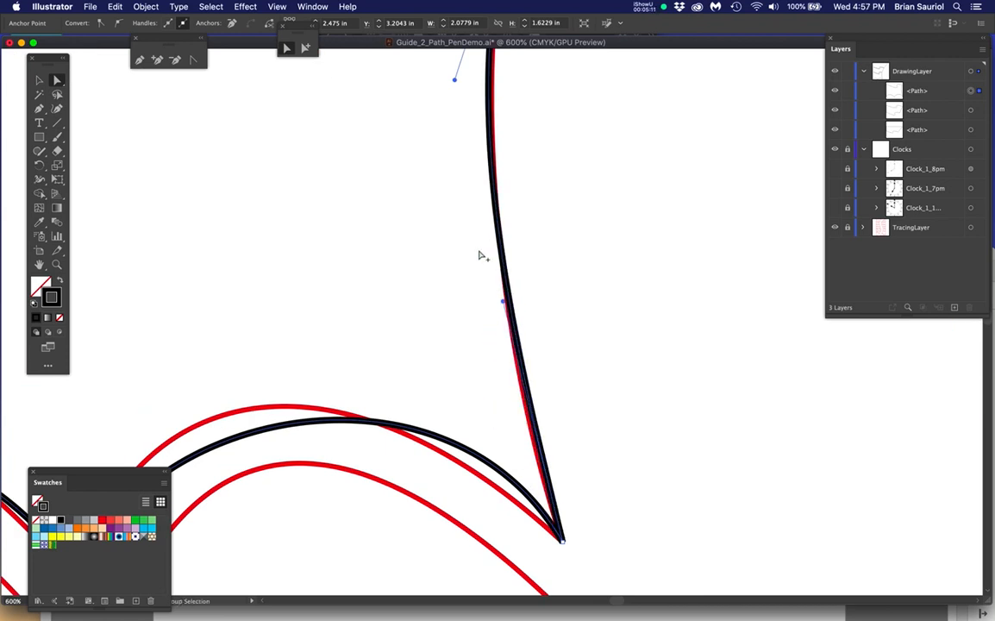
scroll(483, 256, "down", 2)
scroll(502, 125, "up", 2)
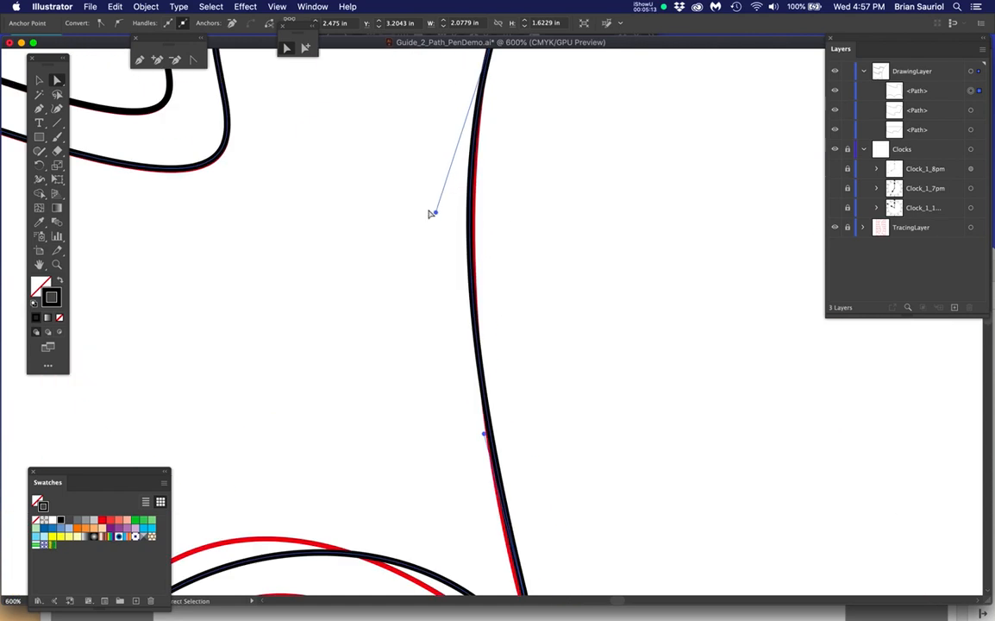
left_click_drag(436, 215, 442, 220)
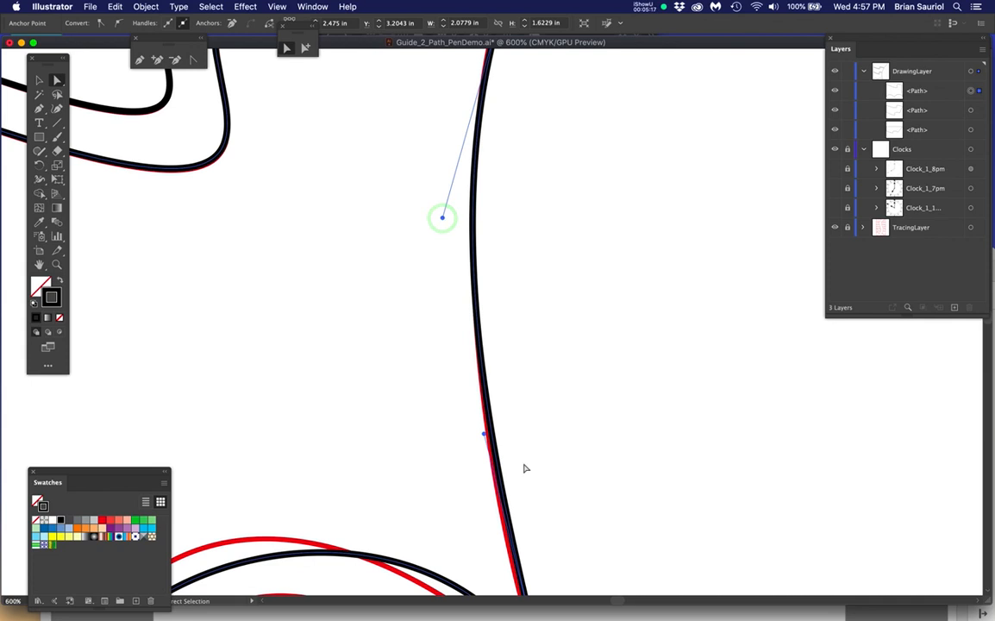
left_click_drag(484, 434, 474, 433)
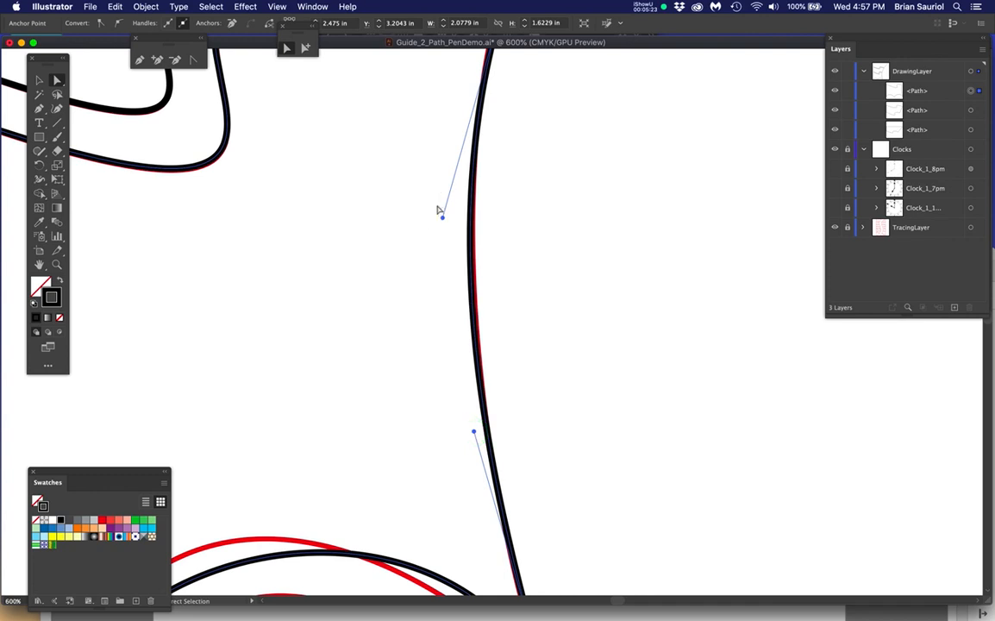
left_click_drag(442, 220, 445, 217)
scroll(445, 242, "down", 1)
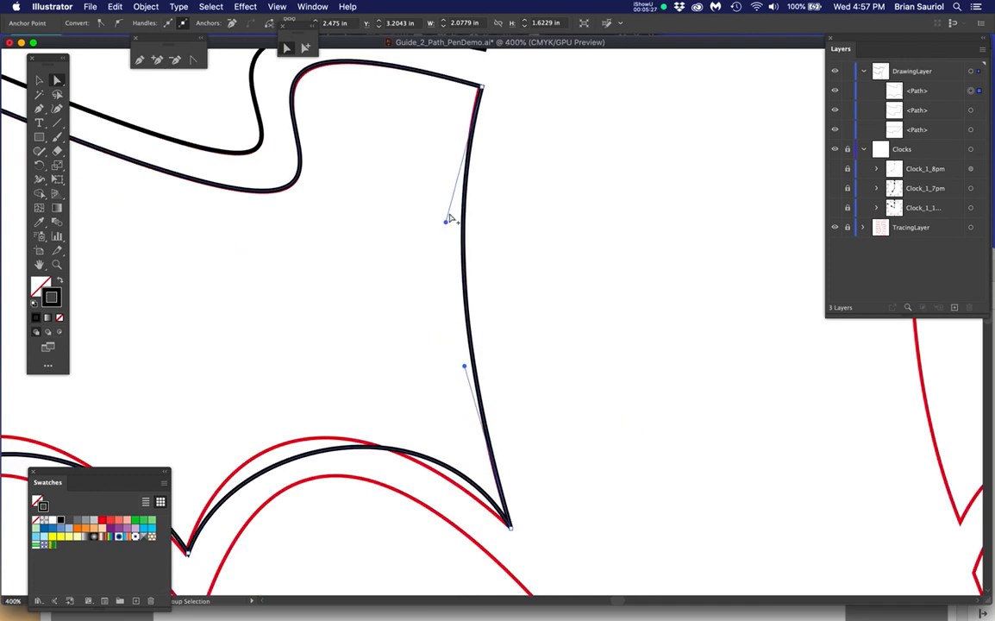
Shift the upper-right anchor onto the red outline's corner, at about X 3.412 in, Y 2.489 in.
scroll(501, 108, "up", 1)
scroll(466, 113, "up", 2)
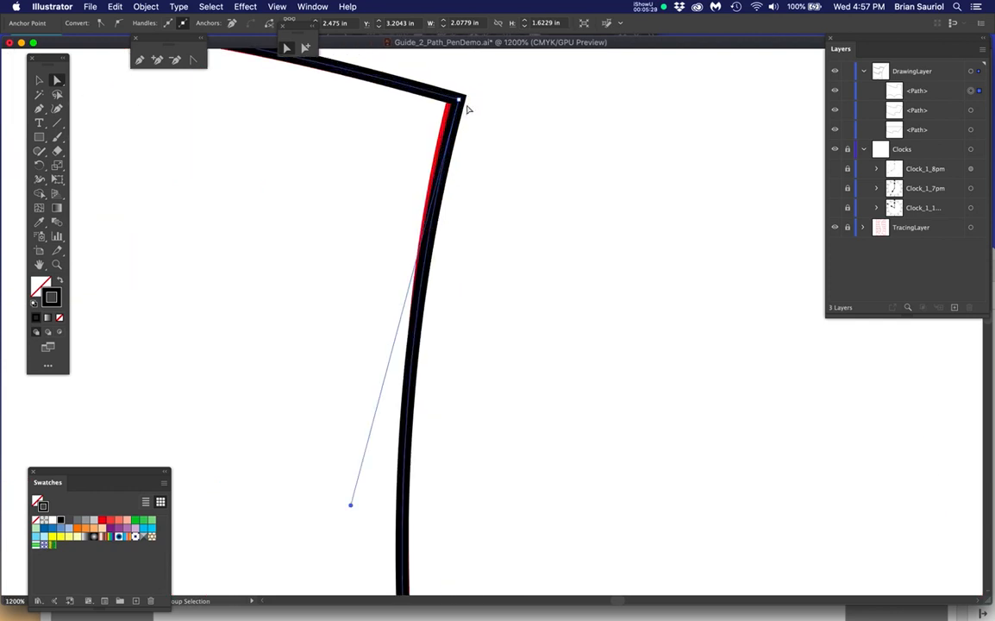
left_click_drag(459, 101, 497, 133)
left_click_drag(449, 101, 451, 99)
scroll(401, 163, "down", 3)
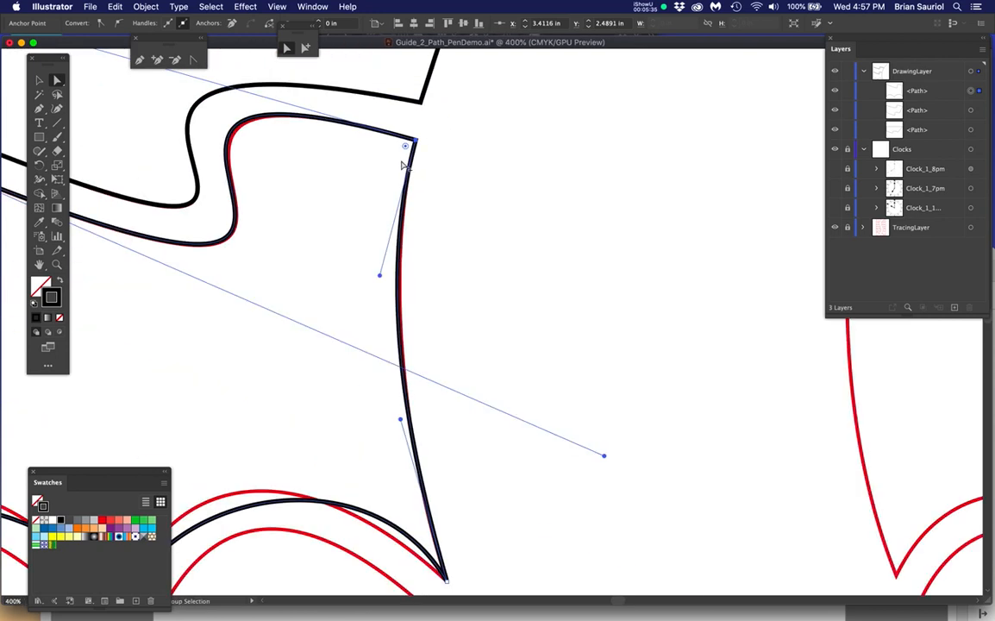
Readjust the upper-right anchor's two handles so the top S-curve and the right edge both match the red outline.
left_click_drag(303, 201, 587, 266)
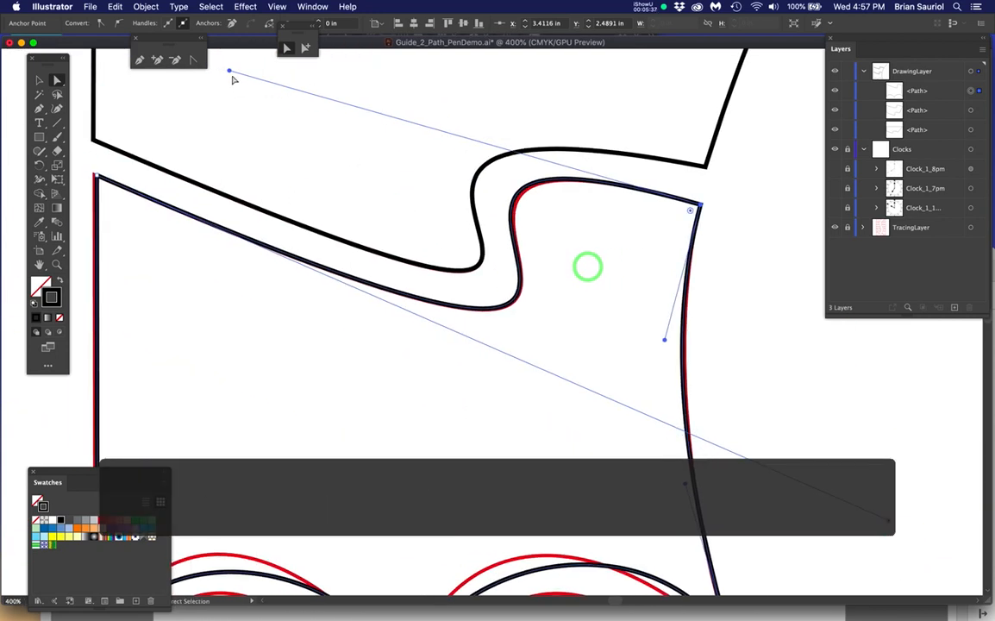
mouse_move(229, 75)
left_mouse_down()
mouse_move(244, 85)
mouse_move(234, 77)
left_mouse_up()
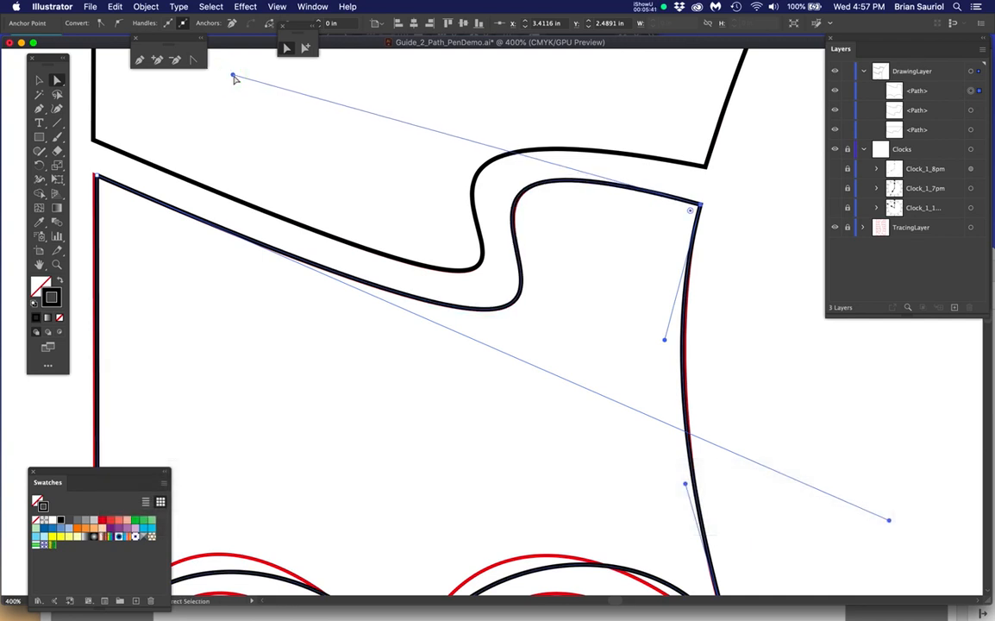
left_click_drag(624, 326, 404, 231)
left_click(508, 264)
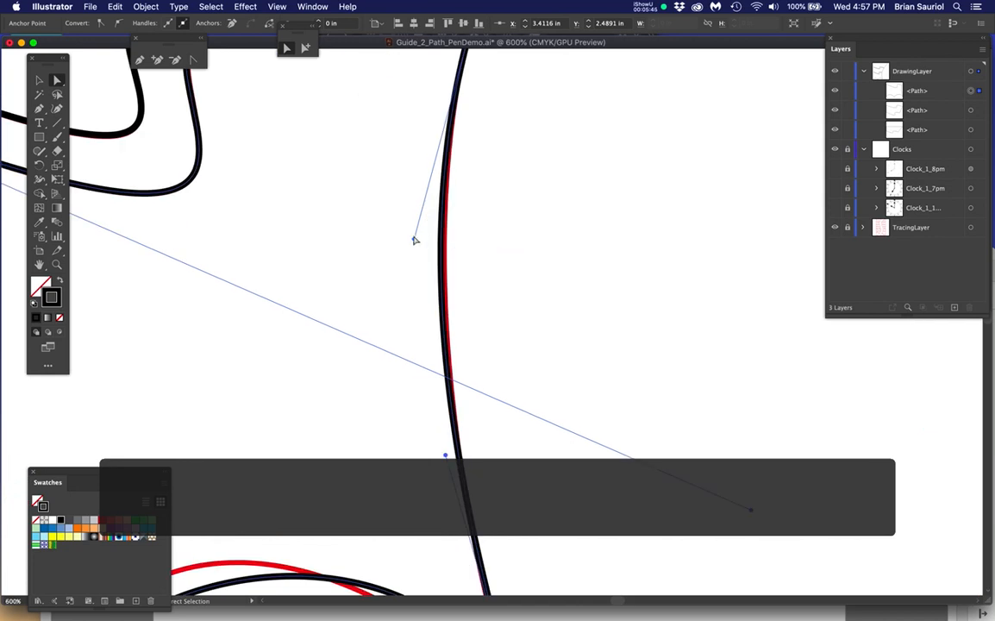
left_click_drag(415, 242, 418, 240)
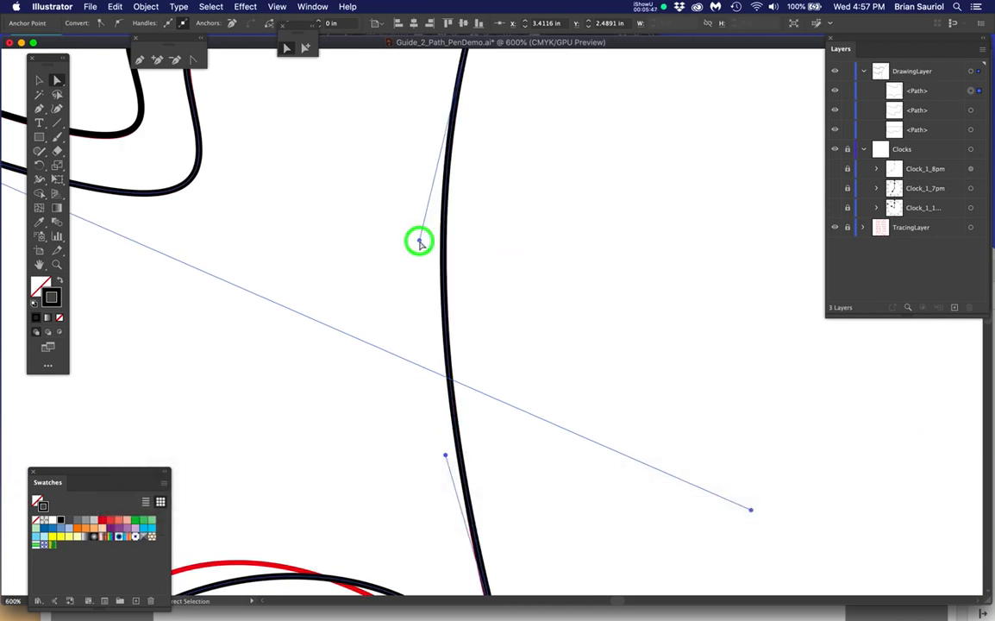
scroll(452, 296, "down", 2)
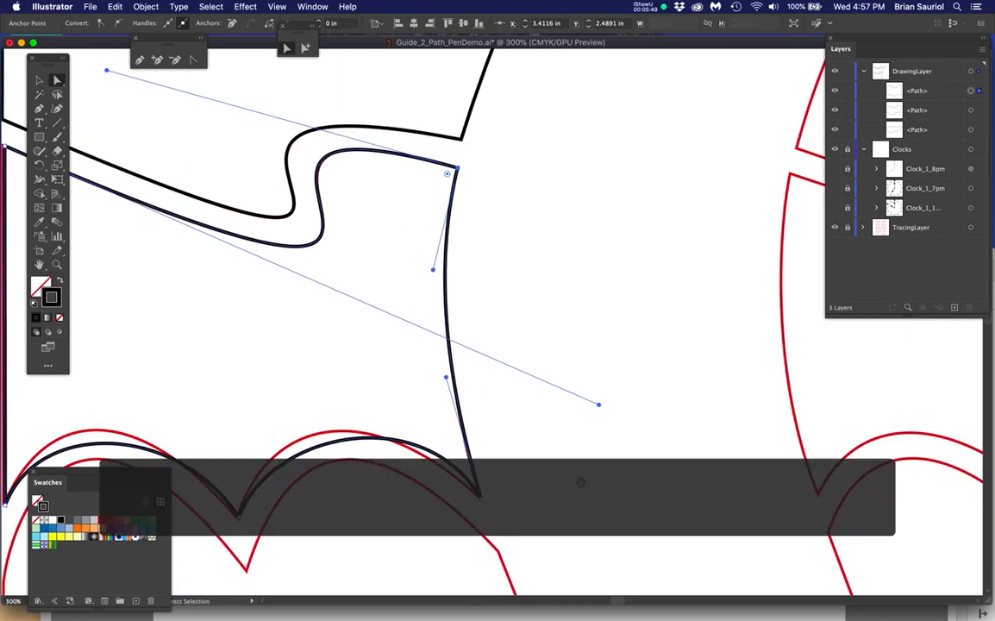
Pull the lower-right anchor's scallop handle farther out to bring the right scallop's descending side onto the red outline.
left_click_drag(580, 478, 618, 440)
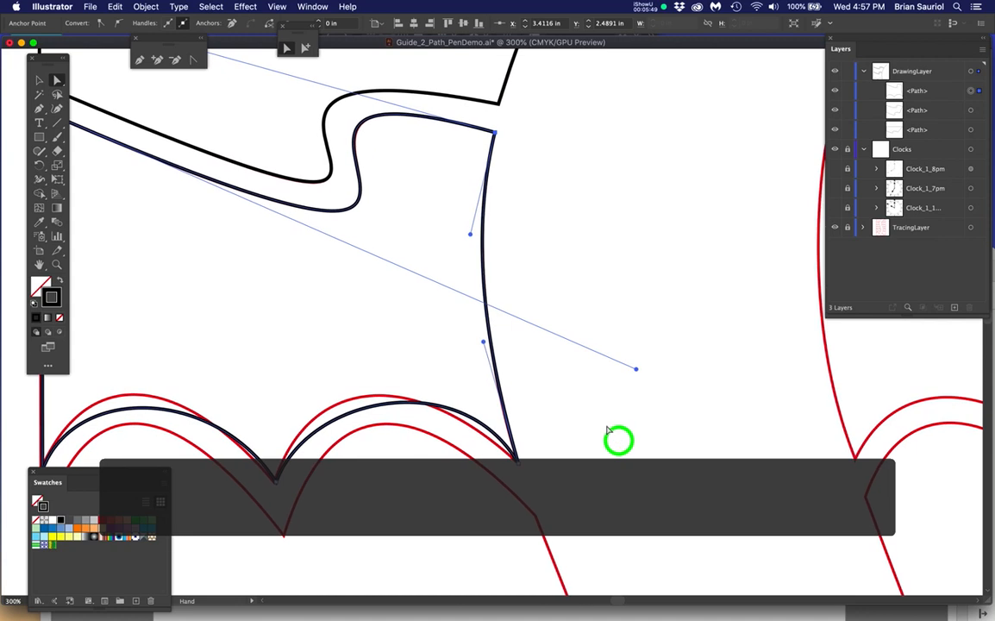
left_click(531, 389)
scroll(473, 450, "up", 1)
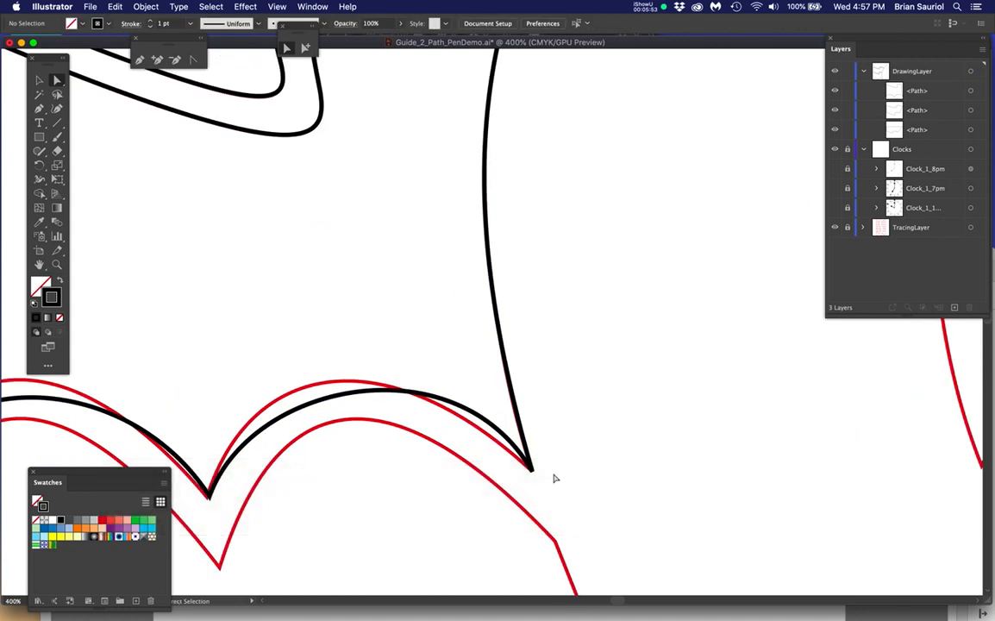
left_click(530, 472)
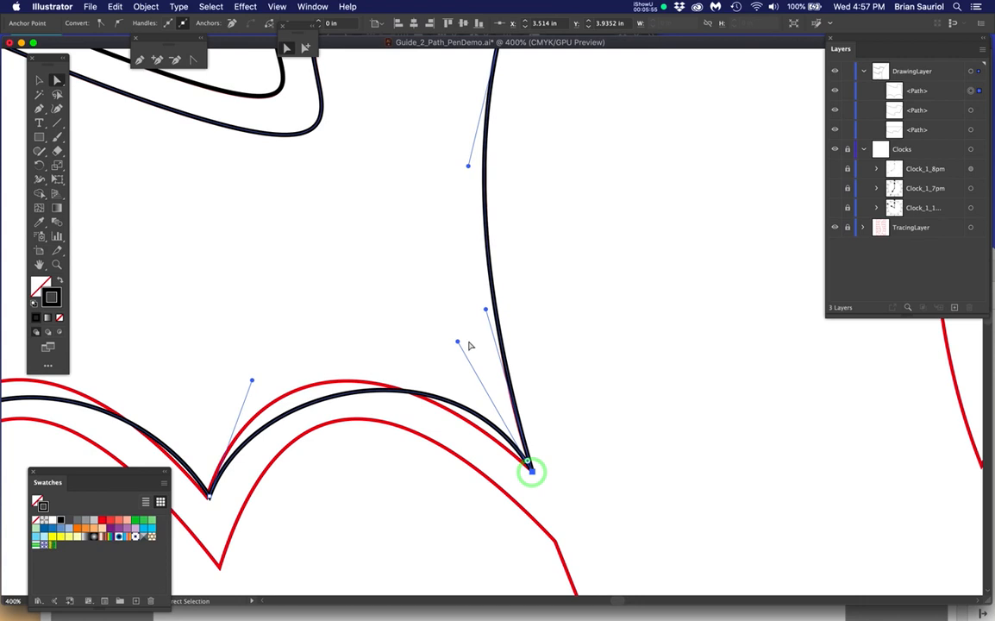
left_click_drag(458, 344, 381, 327)
Adjust the handles at both ends of the right scallop so its arch rises to the red outline.
left_click_drag(442, 478, 620, 437)
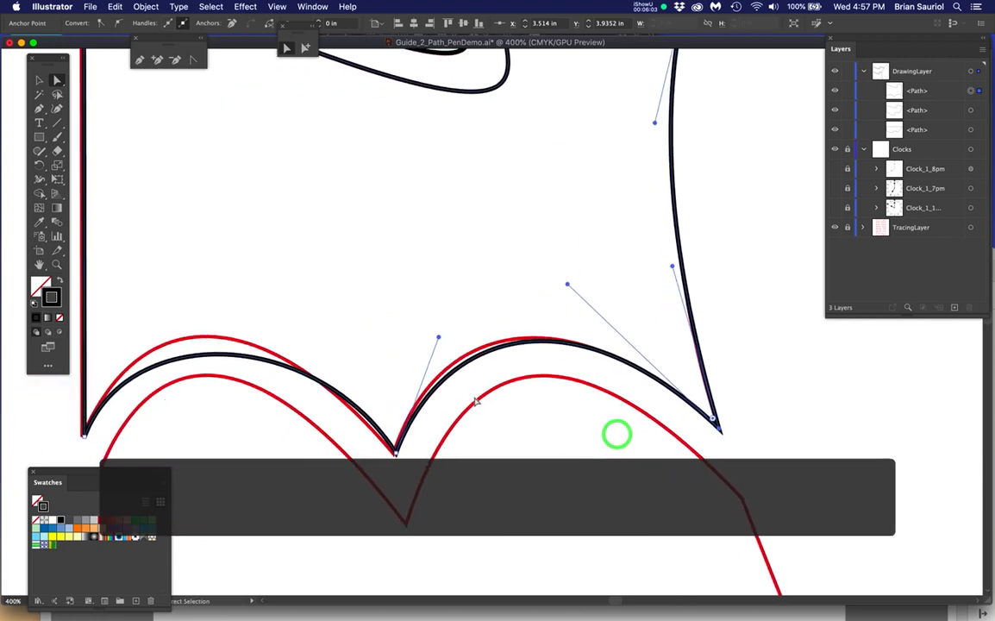
scroll(474, 403, "up", 1)
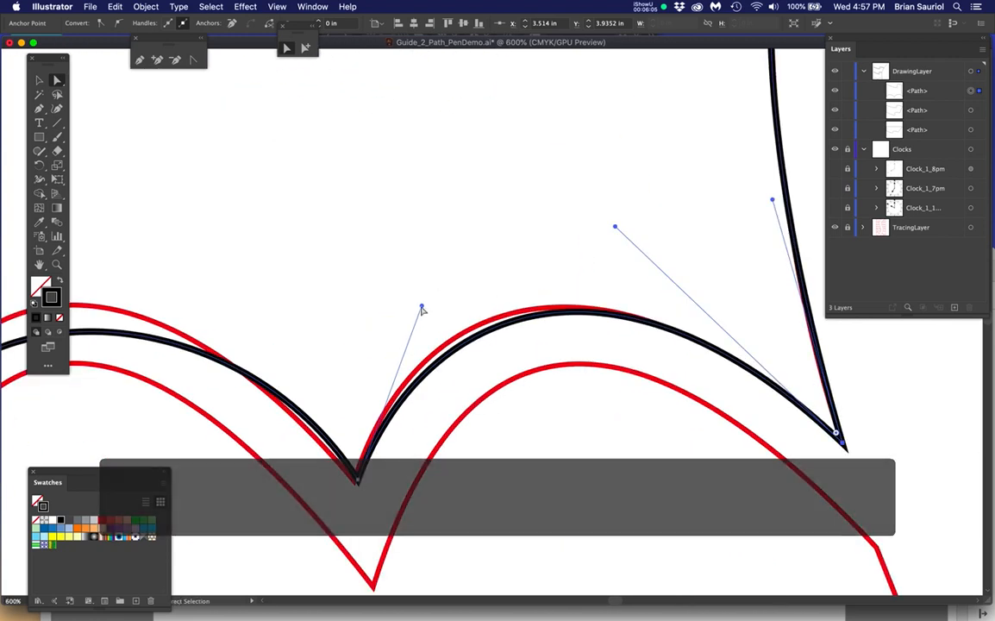
left_click(422, 306)
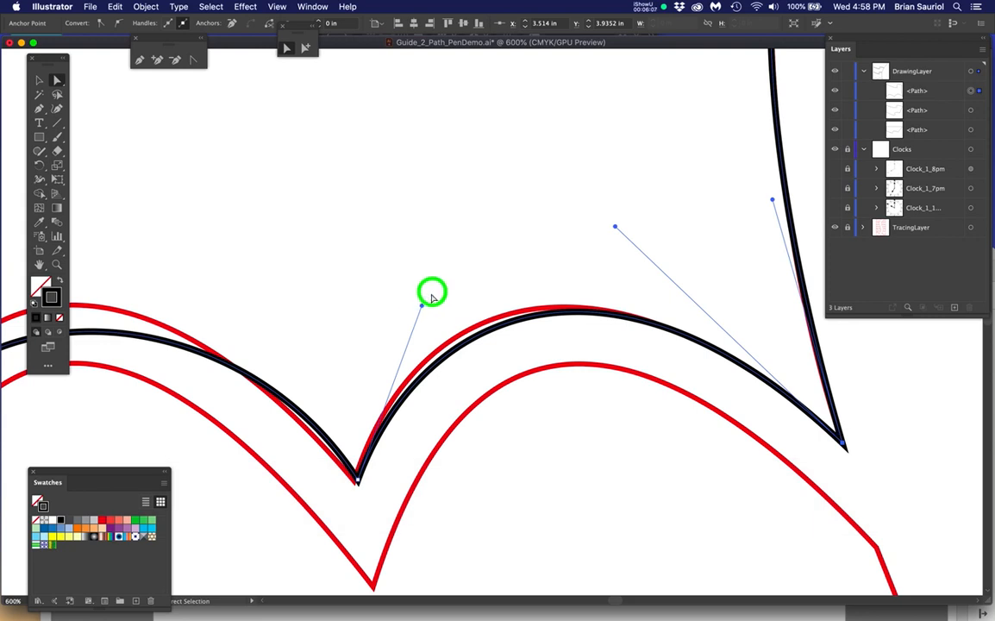
left_click(432, 288)
left_click(452, 351)
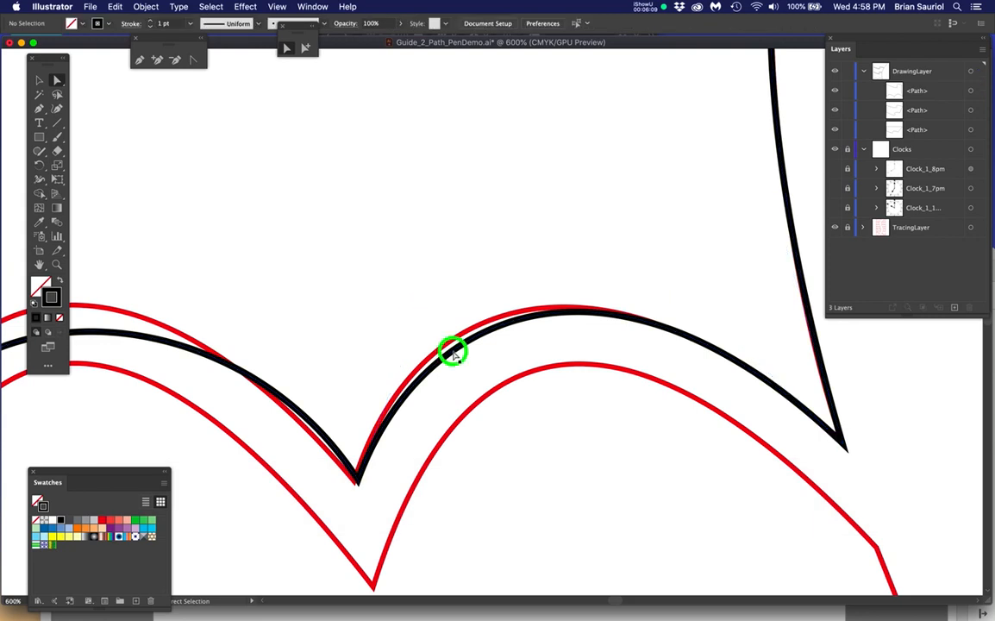
mouse_move(422, 308)
left_mouse_down()
mouse_move(437, 271)
mouse_move(412, 291)
left_mouse_up()
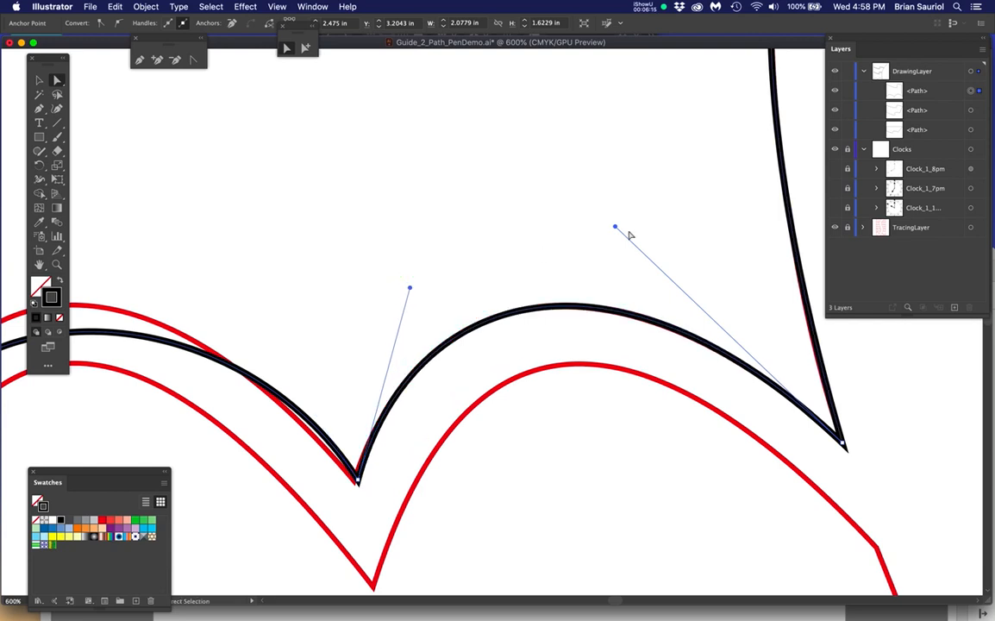
left_click_drag(616, 228, 619, 234)
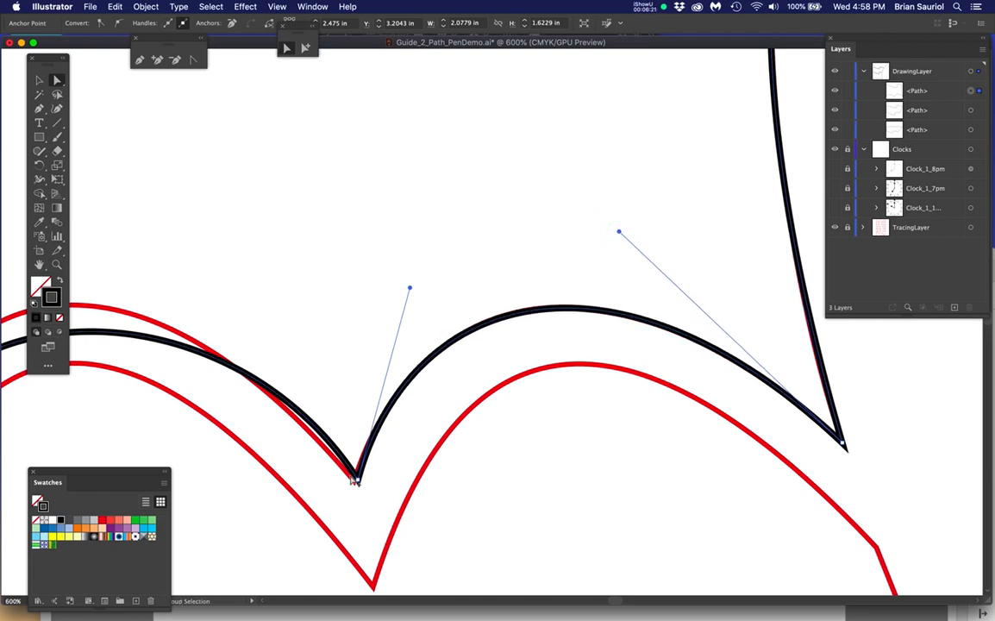
Move the cusp anchor between the two scallops onto the red outline's point, at about X 2.449 in, Y 4.015 in.
scroll(351, 479, "up", 3)
mouse_move(377, 490)
left_mouse_down()
mouse_move(437, 466)
mouse_move(382, 469)
mouse_move(367, 491)
left_mouse_up()
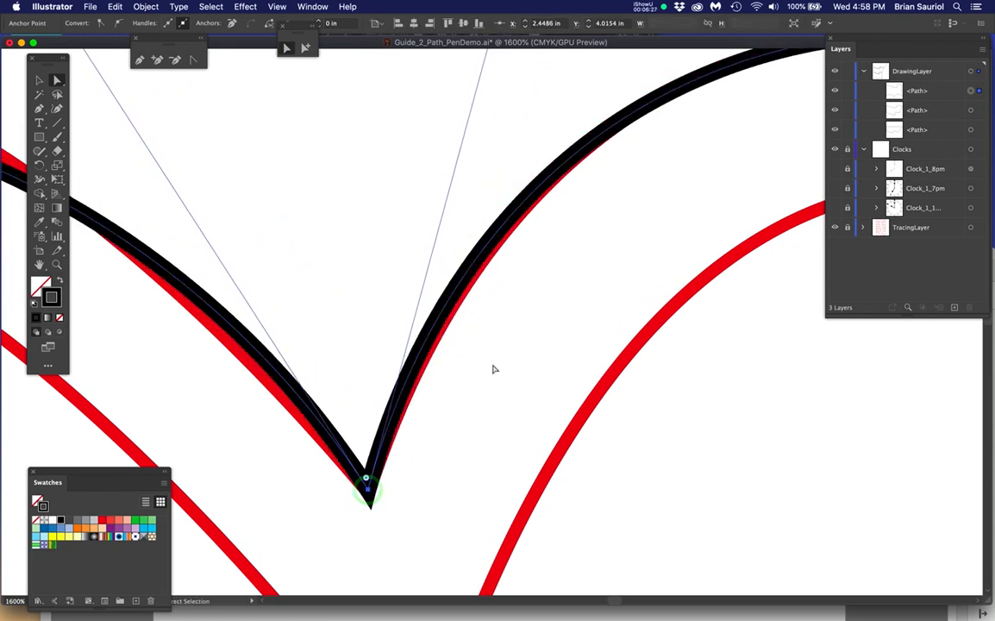
key("super+minus")
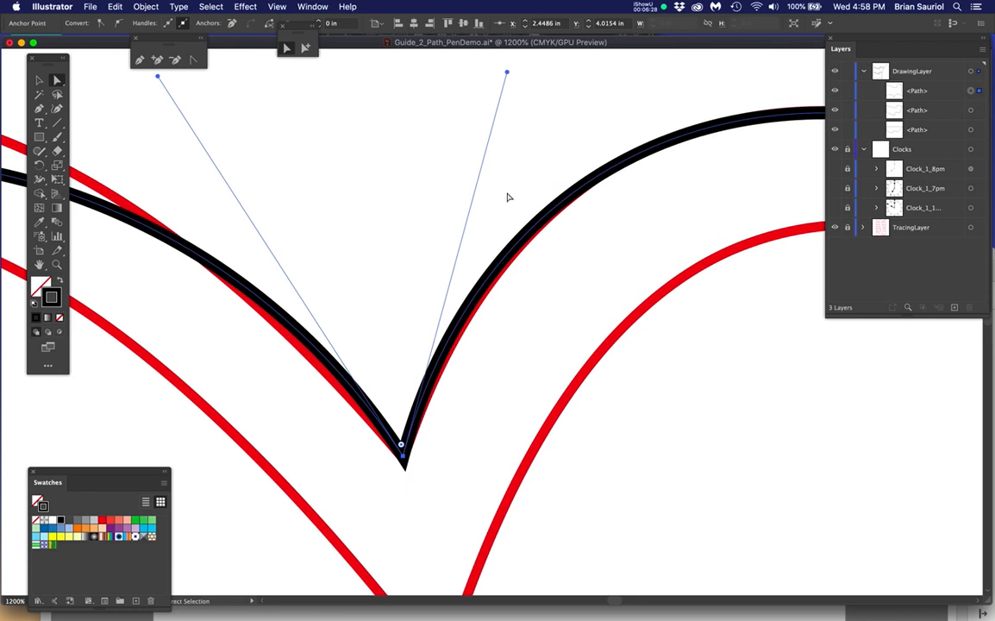
Readjust the cusp anchor's right-hand handle so the right scallop follows the red outline from the cusp over its crest.
left_click(508, 76)
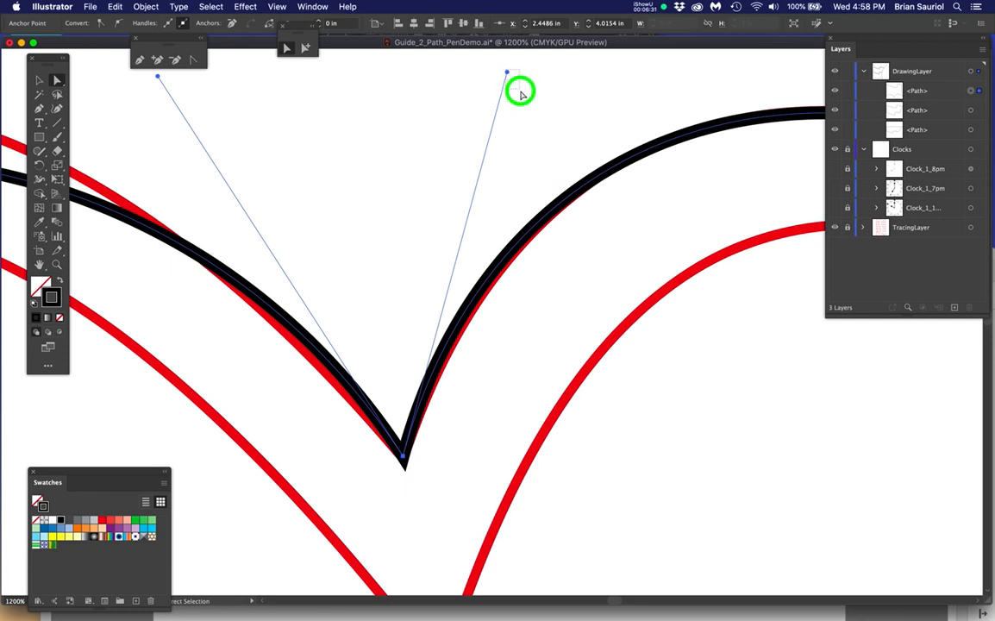
left_click(545, 213)
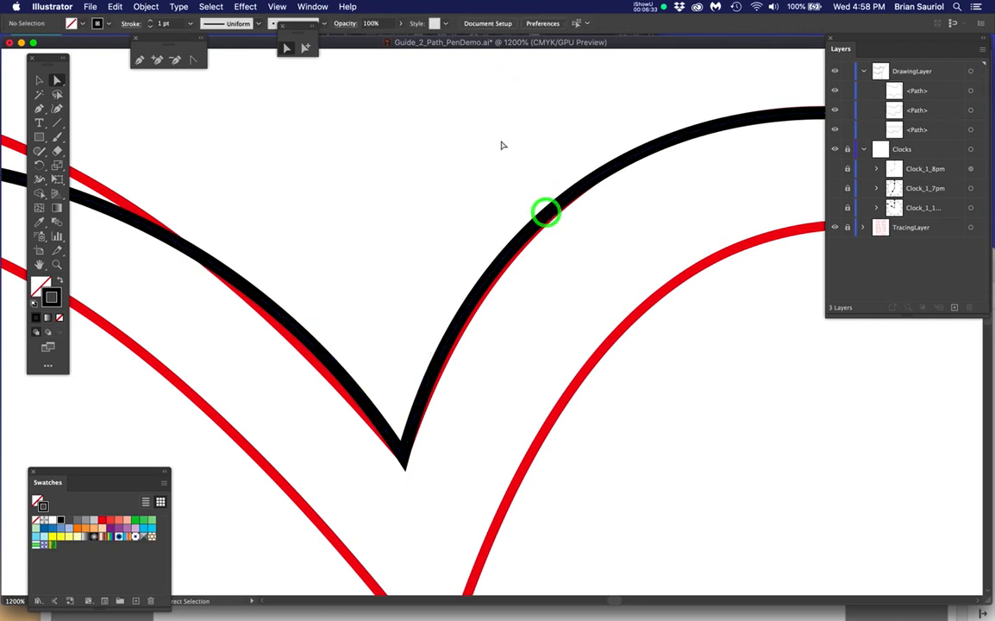
left_click(497, 263)
left_click(507, 260)
left_click_drag(507, 72, 557, 294)
left_click(479, 75)
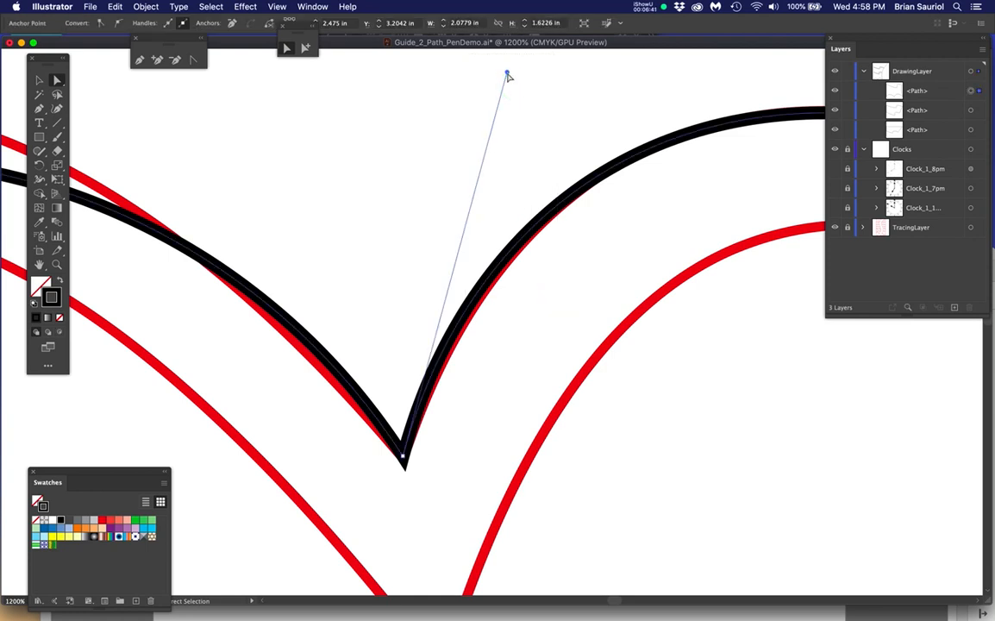
left_click_drag(507, 74, 519, 84)
scroll(672, 261, "down", 1)
left_click_drag(741, 319, 538, 338)
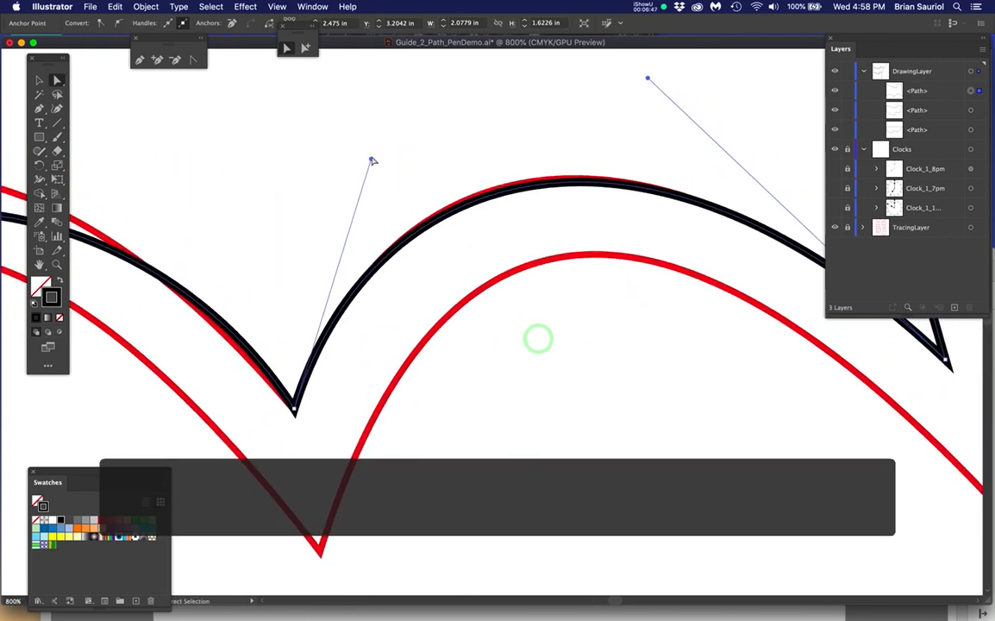
left_click_drag(371, 161, 376, 153)
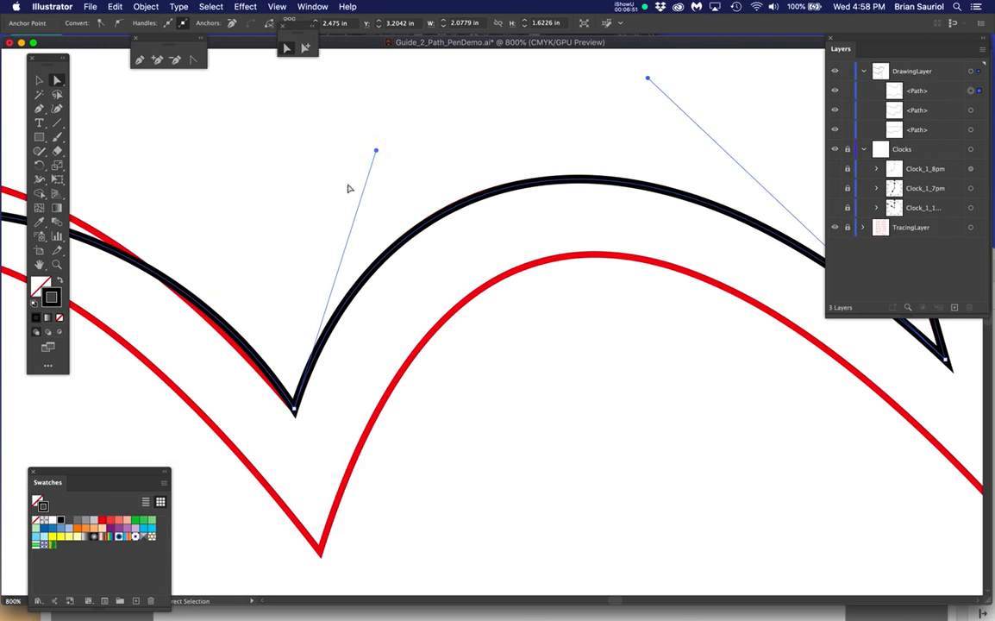
Extend the cusp's left-hand handle and the lower-left anchor's handle so the left scallop matches the red outline.
left_click_drag(271, 338, 479, 358)
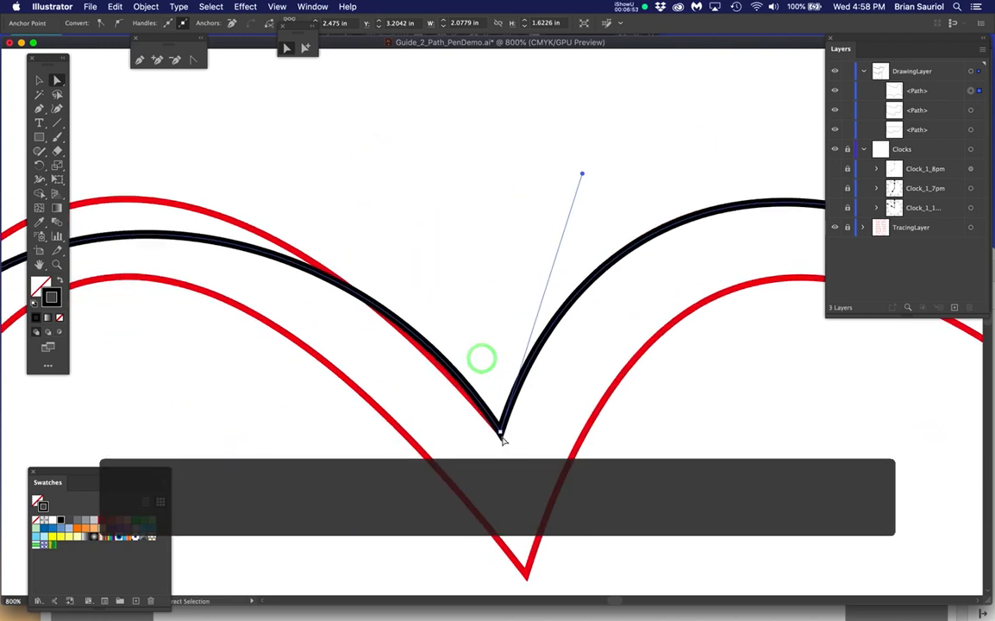
left_click(501, 436)
left_click_drag(401, 416, 549, 448)
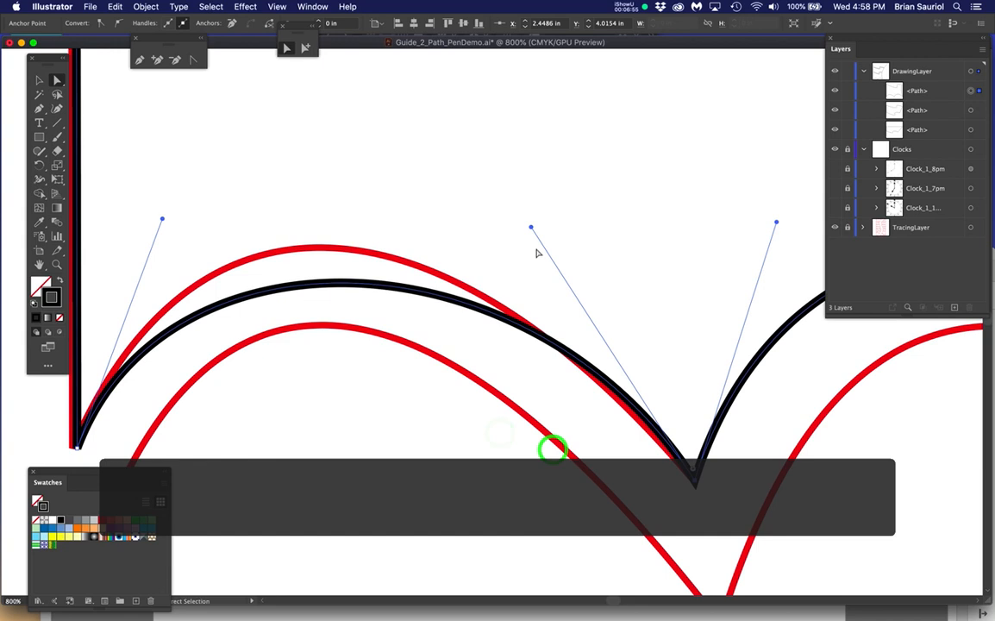
left_click_drag(531, 230, 472, 206)
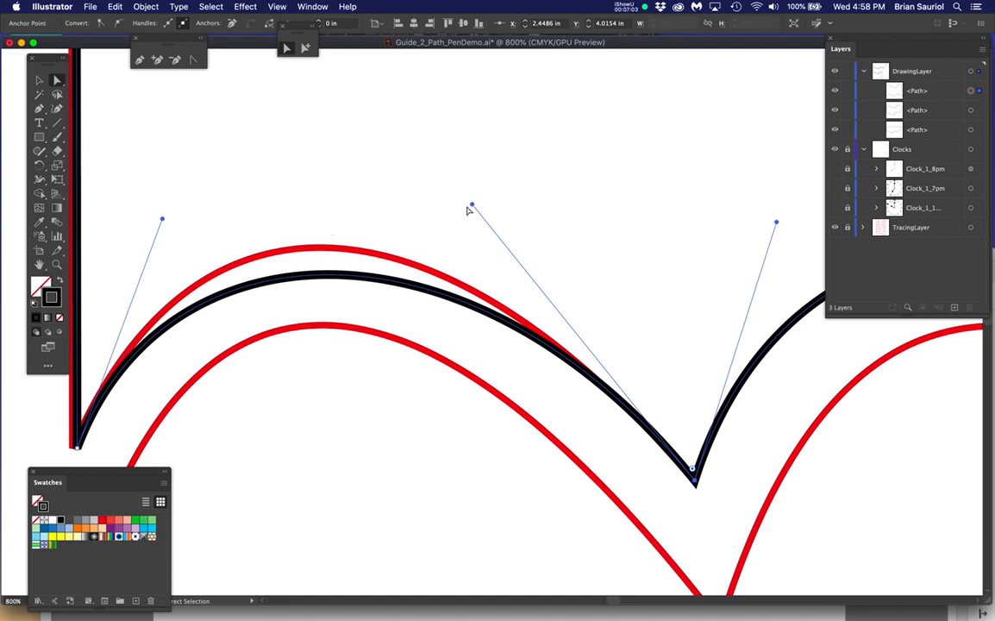
left_click_drag(471, 207, 458, 197)
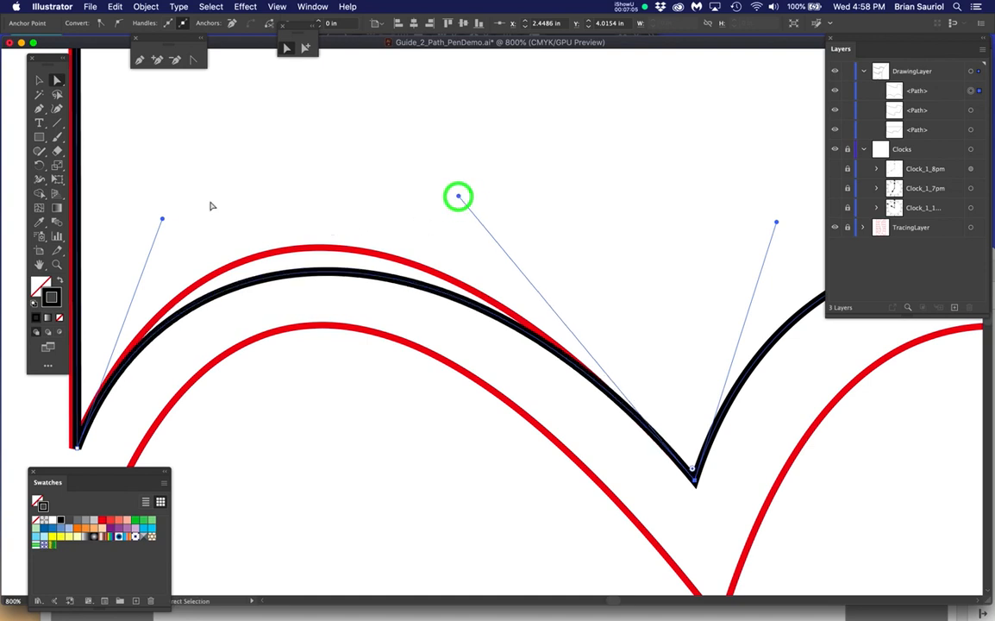
left_click_drag(163, 220, 193, 162)
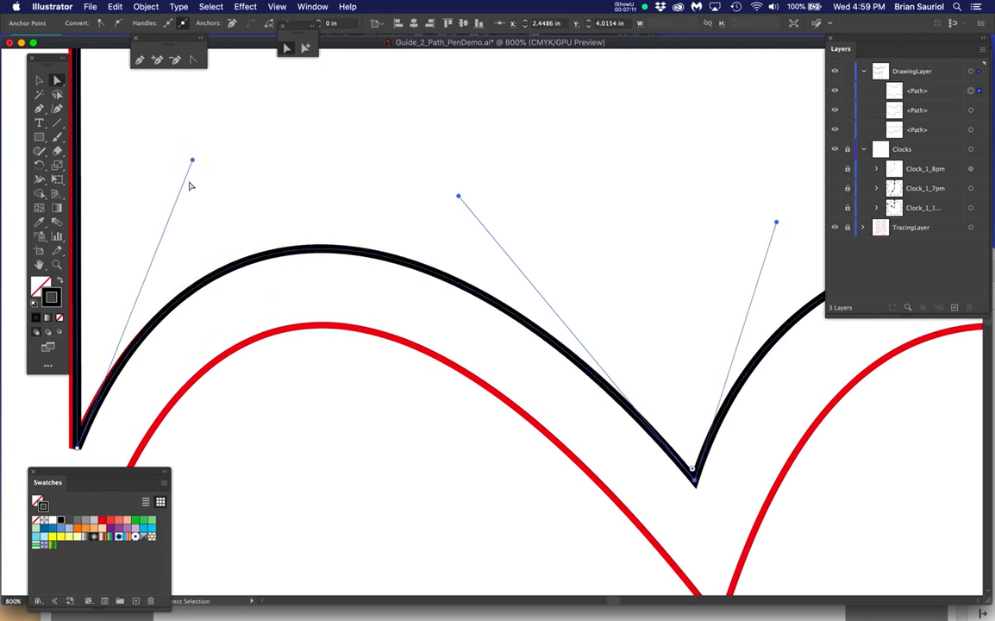
Move the lower-left anchor onto the red outline's corner, at about X 1.431 in, Y 3.963 in.
left_click_drag(223, 392, 447, 346)
scroll(289, 441, "up", 1)
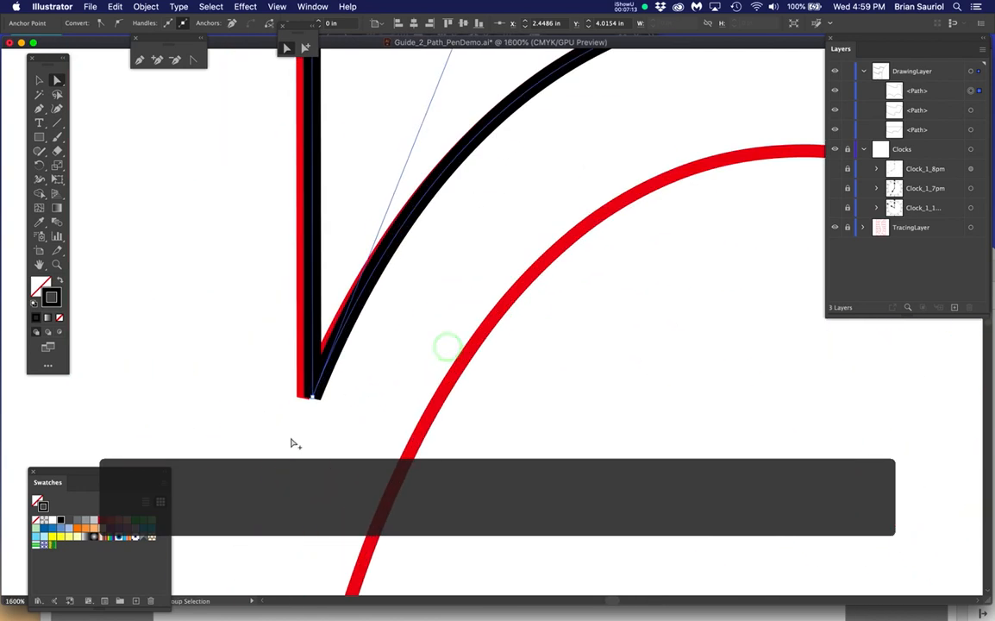
scroll(310, 393, "up", 2)
left_click_drag(311, 385, 303, 389)
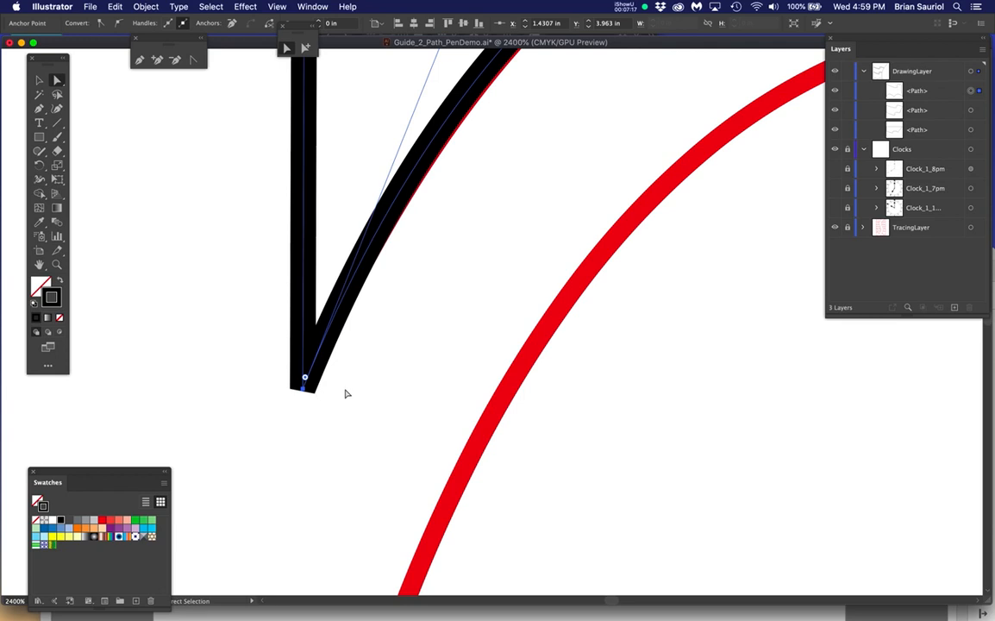
Shorten the lower-left anchor's scallop handle slightly to fine-tune the left scallop against the red outline.
scroll(403, 364, "down", 1)
left_click_drag(527, 345, 387, 426)
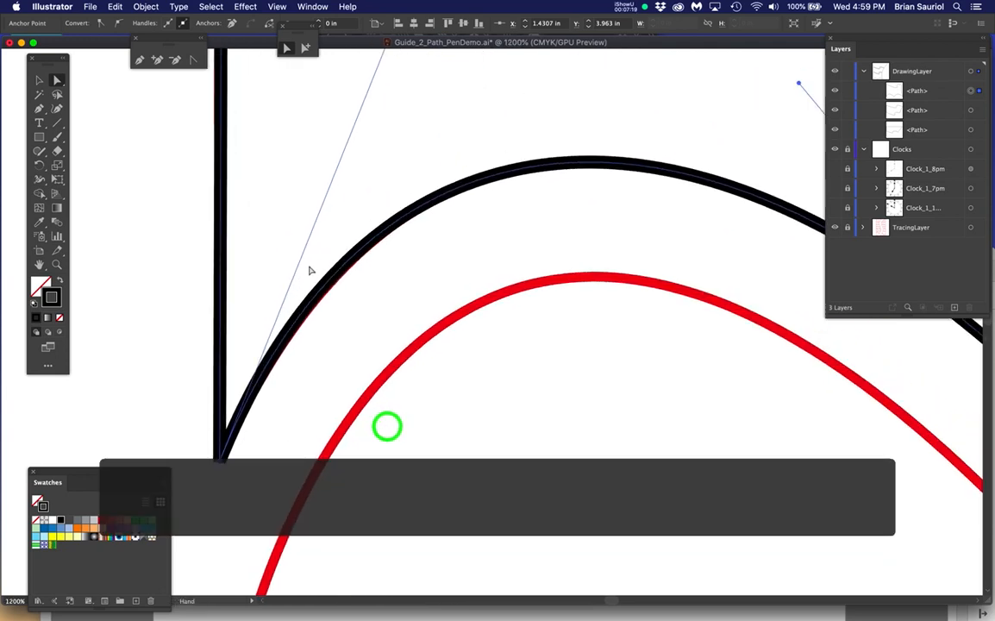
left_click_drag(415, 290, 416, 391)
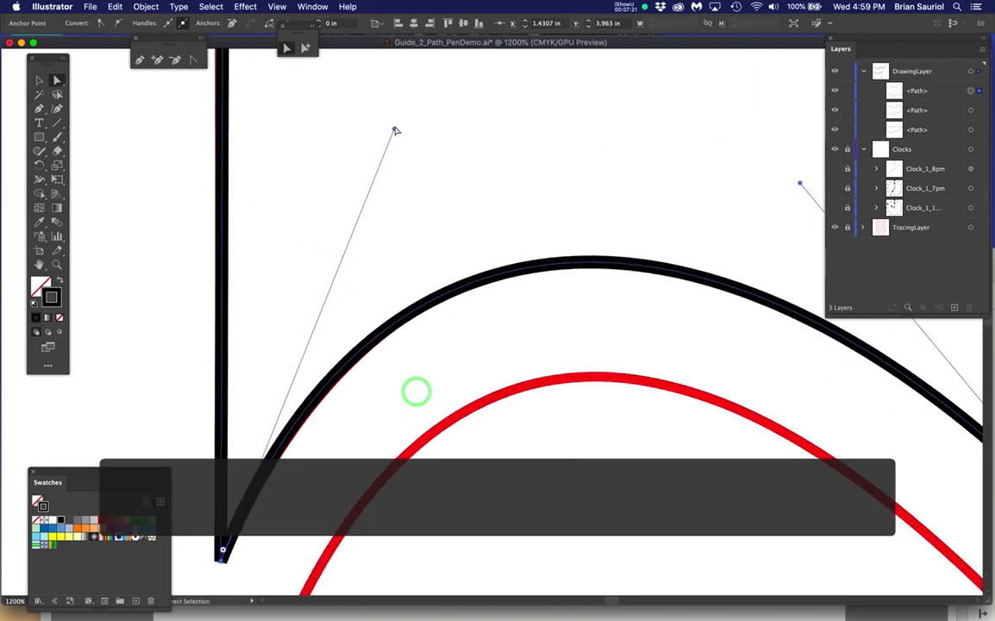
left_click_drag(395, 131, 395, 134)
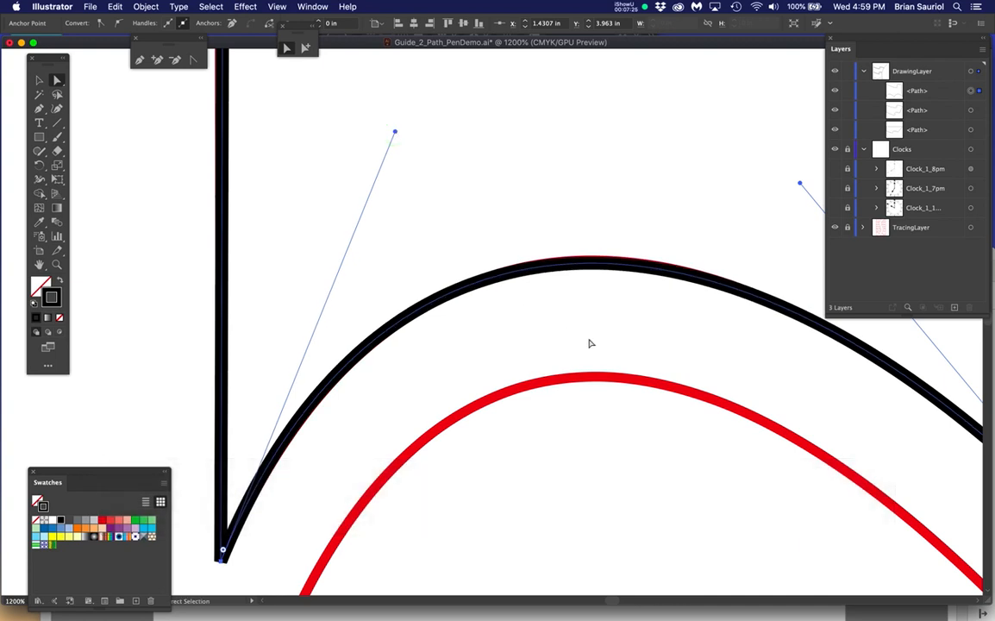
Move the path's upper-left anchor onto the red outline's corner, at about X 1.429 in, Y 2.394 in.
scroll(594, 344, "down", 3)
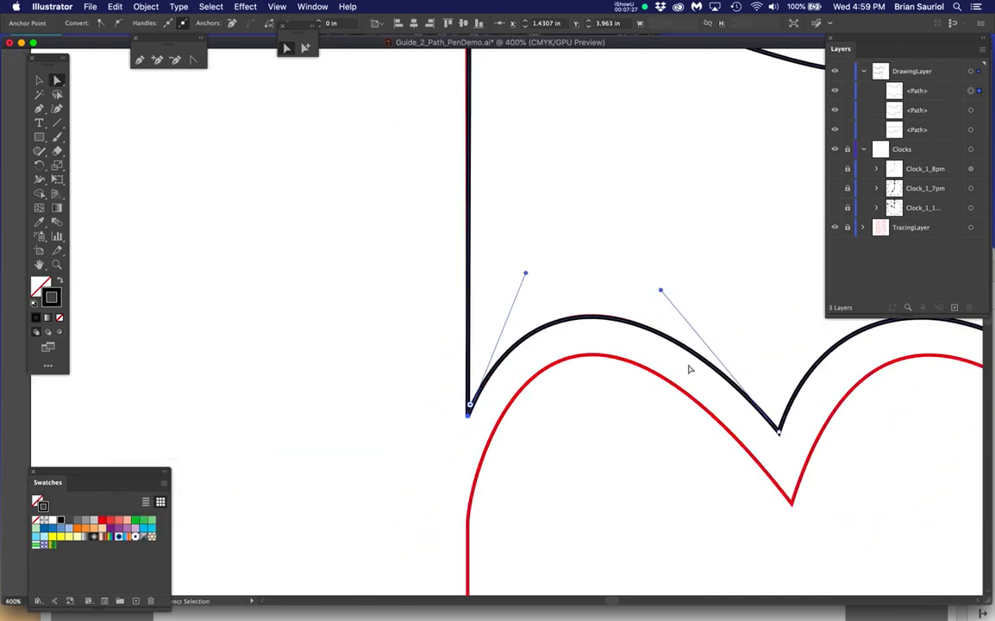
left_click(643, 296)
key("space")
left_click_drag(693, 364, 693, 505)
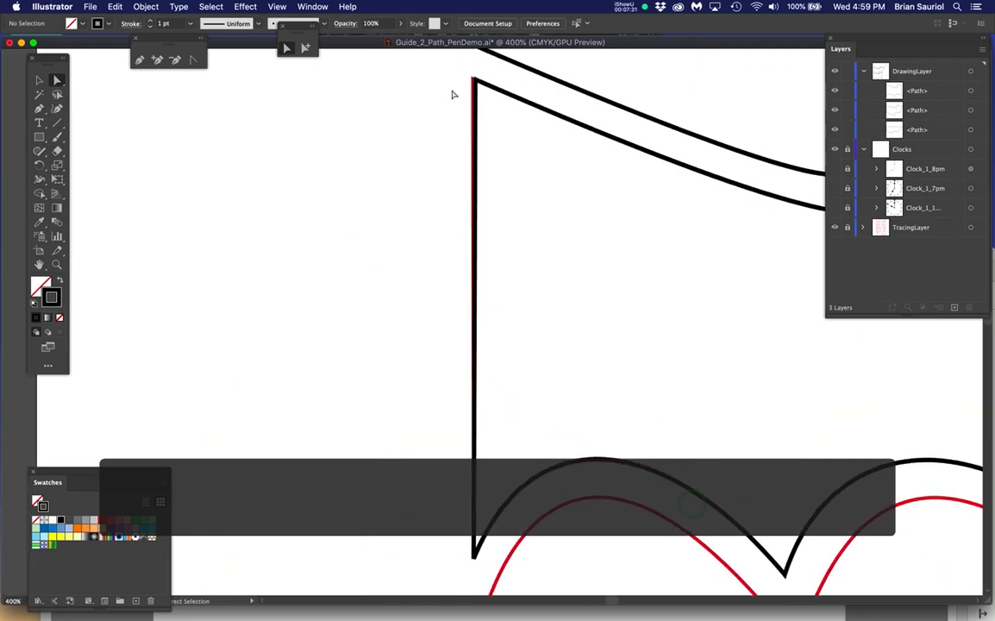
scroll(457, 90, "up", 2)
scroll(507, 89, "up", 1)
key("space")
left_click_drag(503, 92, 502, 186)
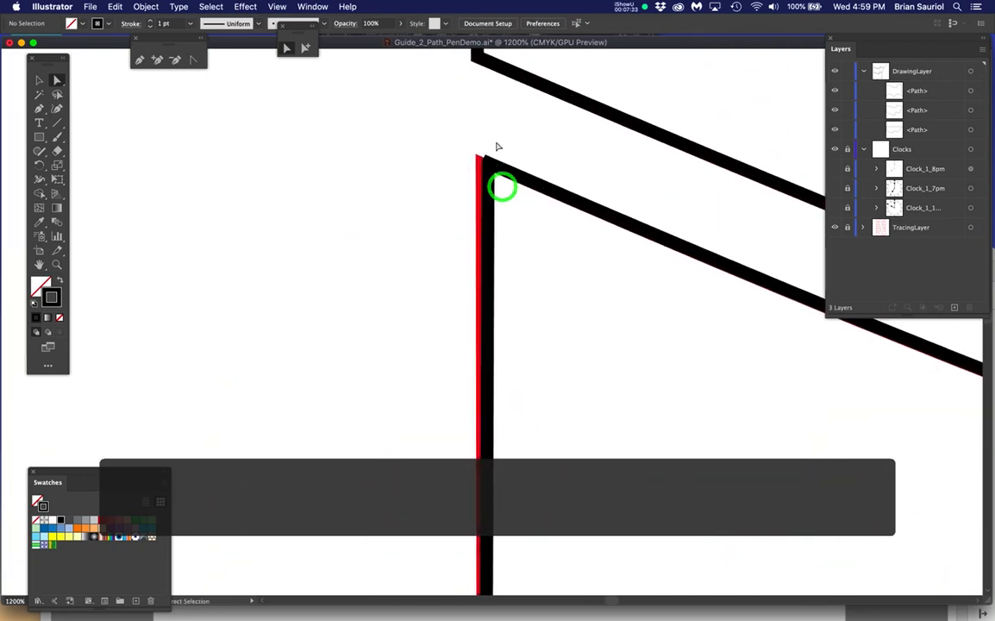
scroll(498, 148, "up", 1)
left_click(481, 170)
left_click(470, 164)
scroll(483, 178, "up", 2)
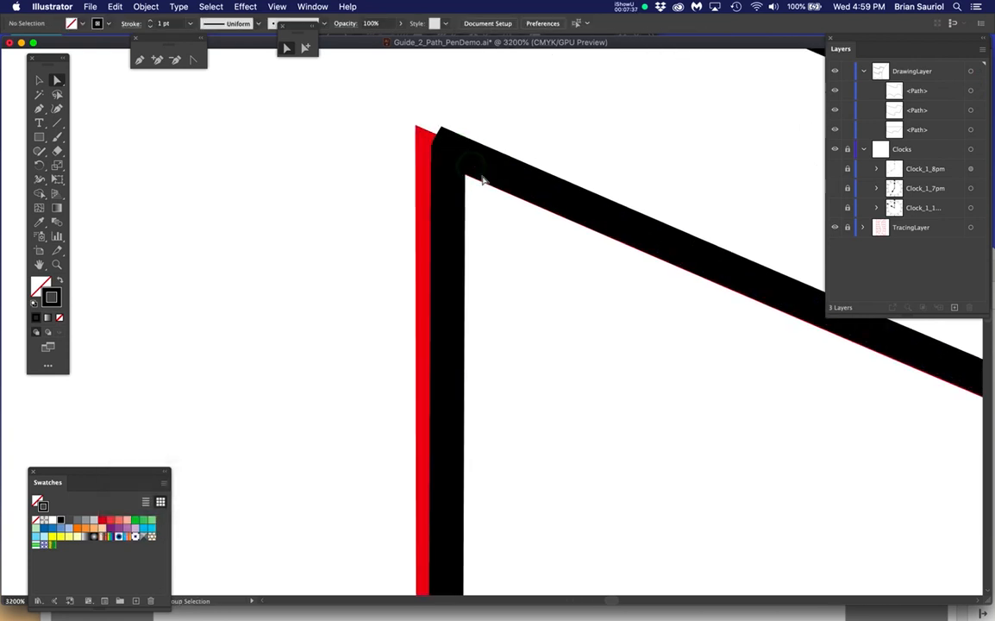
left_click(484, 167)
left_click(439, 149)
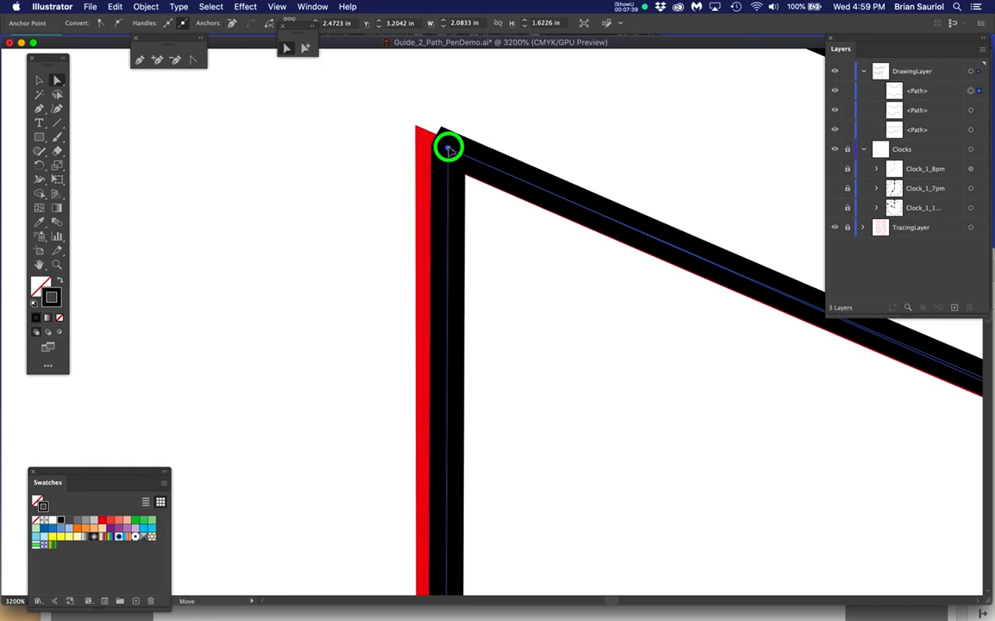
left_click_drag(438, 149, 431, 152)
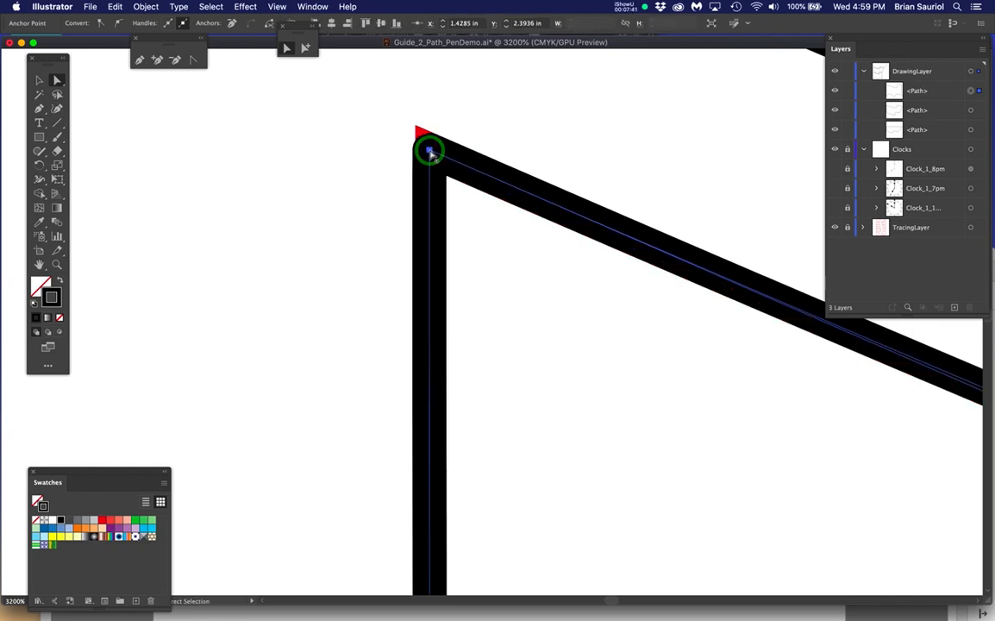
With the Anchor Point tool, pull the upper-left anchor's tiny stray handle down along the path's straight left edge to sharpen the corner.
left_click(430, 151)
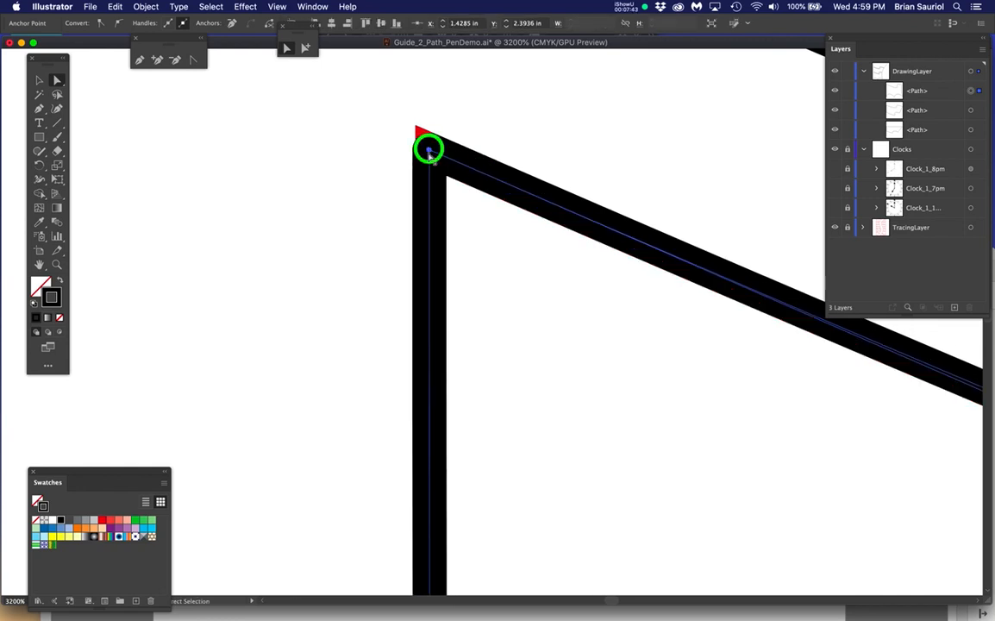
scroll(438, 152, "up", 2)
scroll(438, 153, "up", 1)
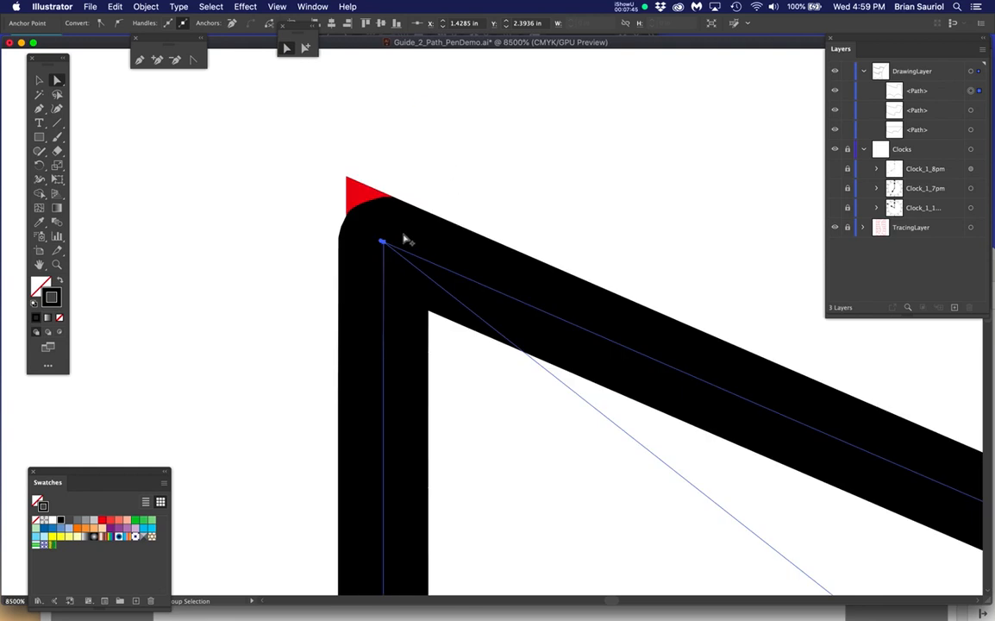
scroll(374, 248, "up", 2)
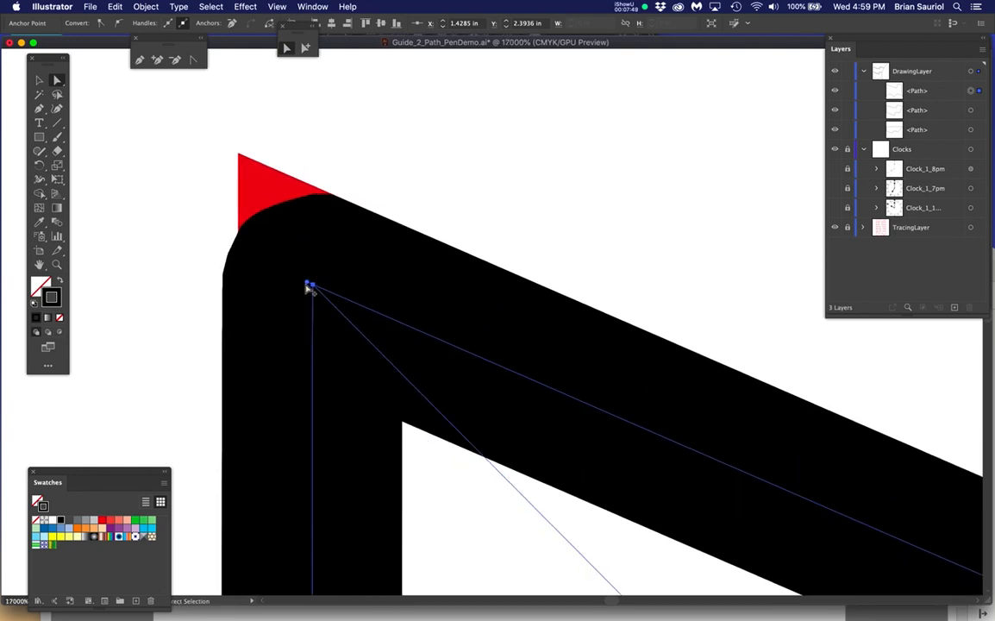
scroll(307, 289, "up", 2)
key("space")
left_click_drag(360, 419, 654, 234)
left_click_drag(485, 289, 563, 207)
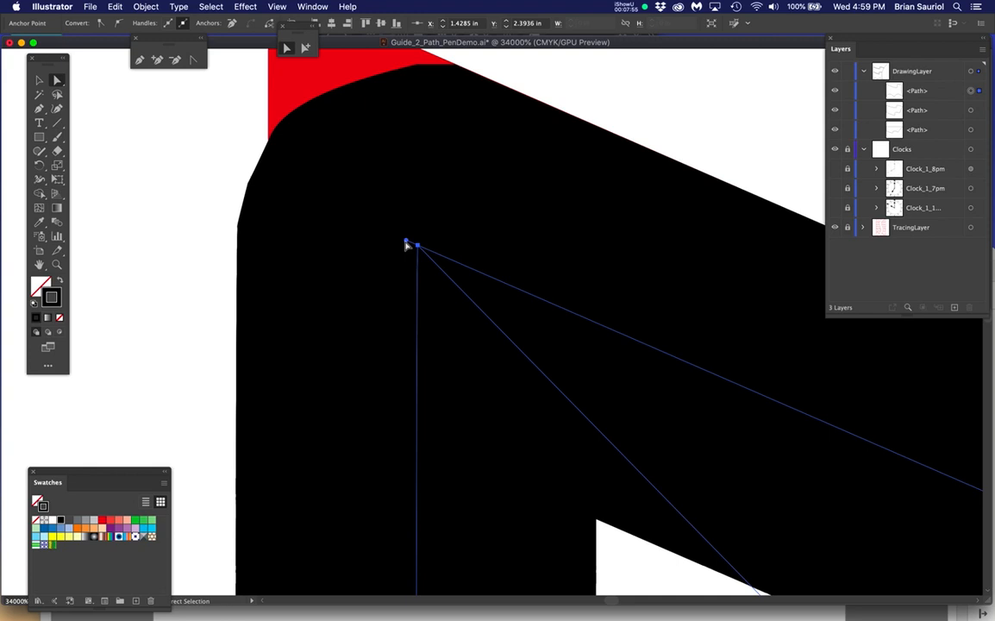
left_click(191, 59)
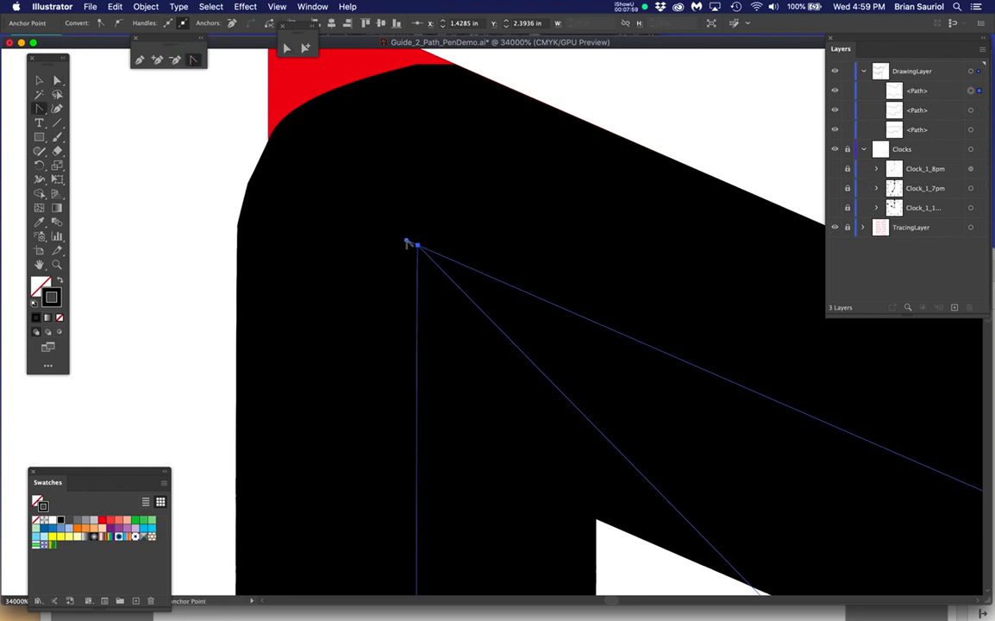
key("super+minus")
key("space")
left_click_drag(521, 208, 438, 391)
left_click_drag(457, 257, 461, 337)
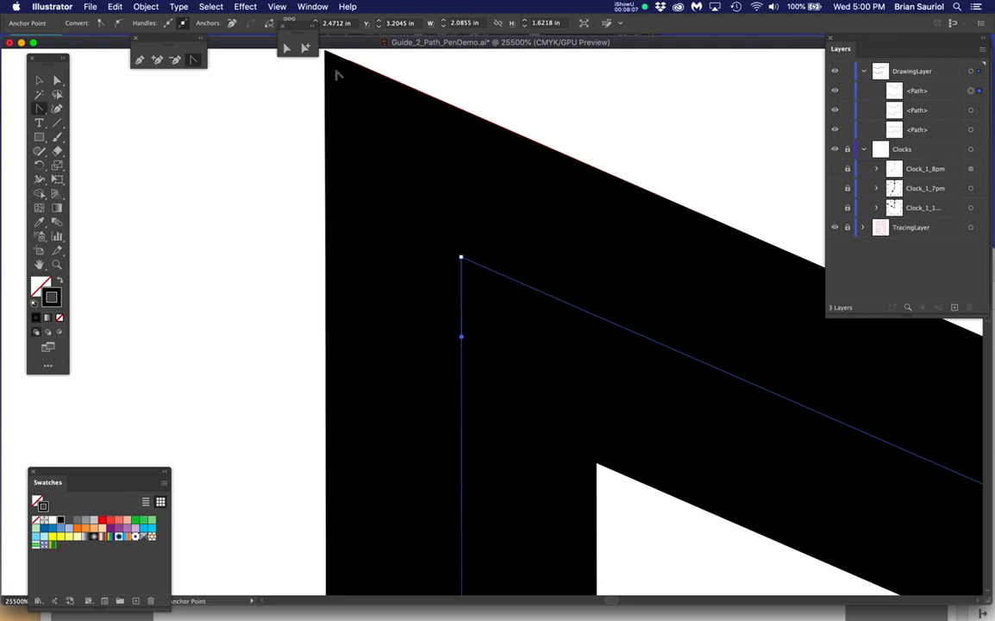
key("super+z")
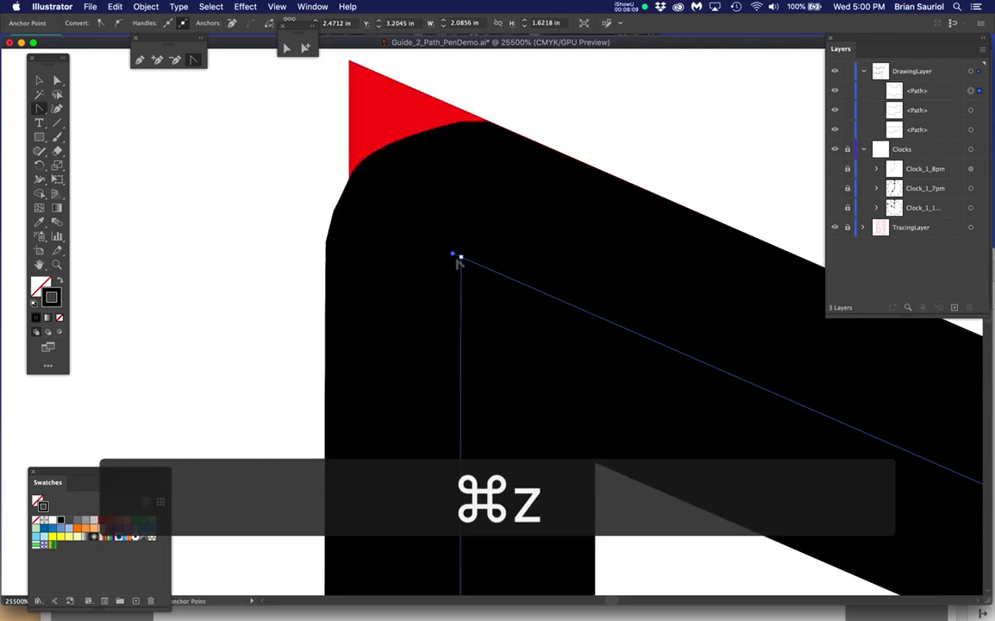
left_click_drag(454, 257, 462, 317)
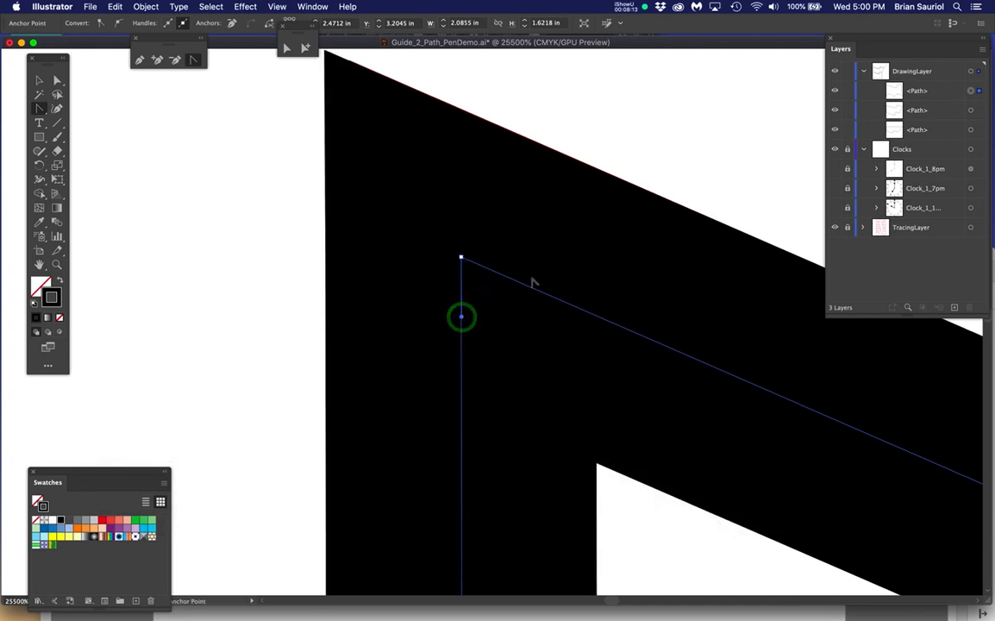
Save the drawing Guide_2_Path_PenDemo.ai with the third path's refined corners.
scroll(536, 285, "down", 5)
scroll(603, 344, "down", 6)
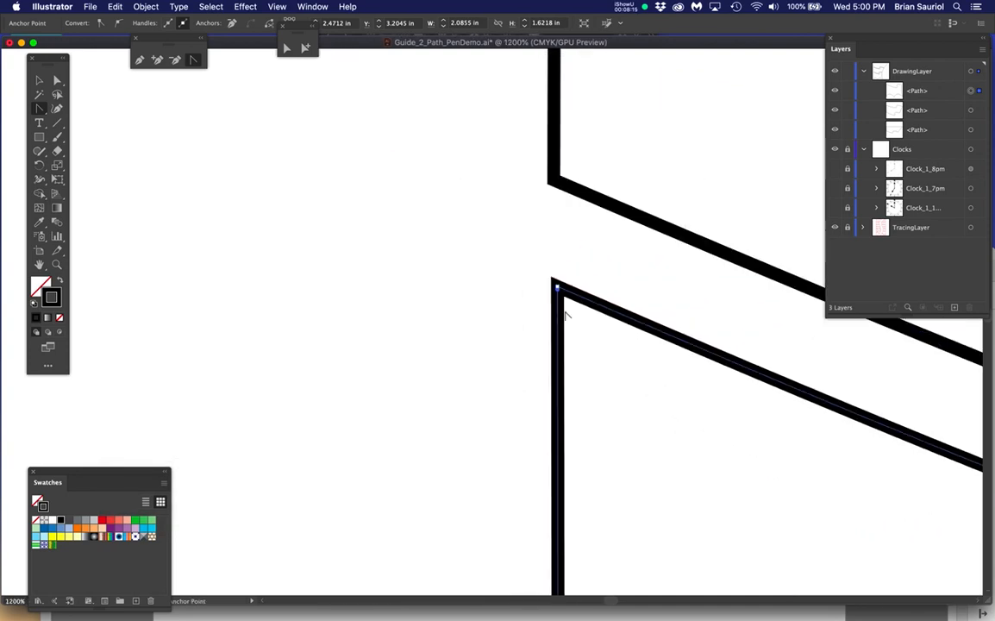
left_click_drag(706, 419, 433, 242)
key("super+s")
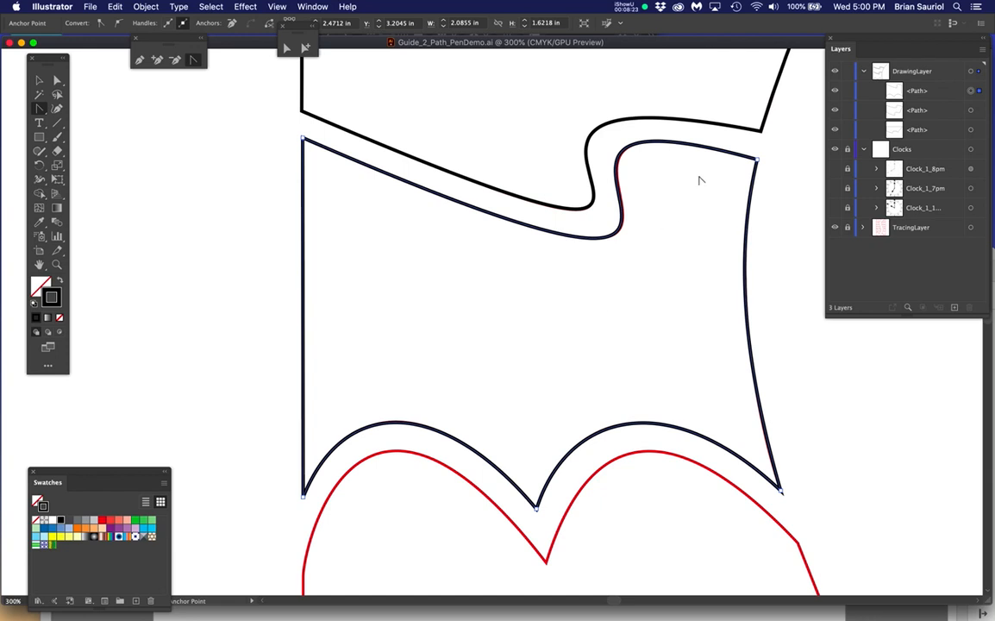
Nudge the upper-right anchor's right-edge handle and slightly shorten its S-curve handle so both segments match the red outline.
scroll(690, 185, "up", 2)
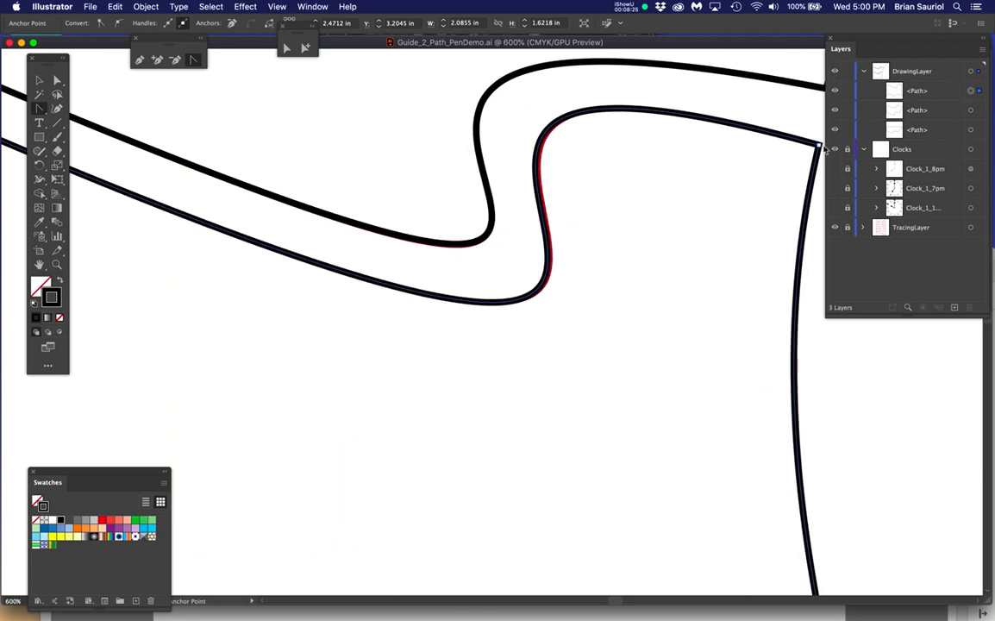
key("a")
left_click(816, 147)
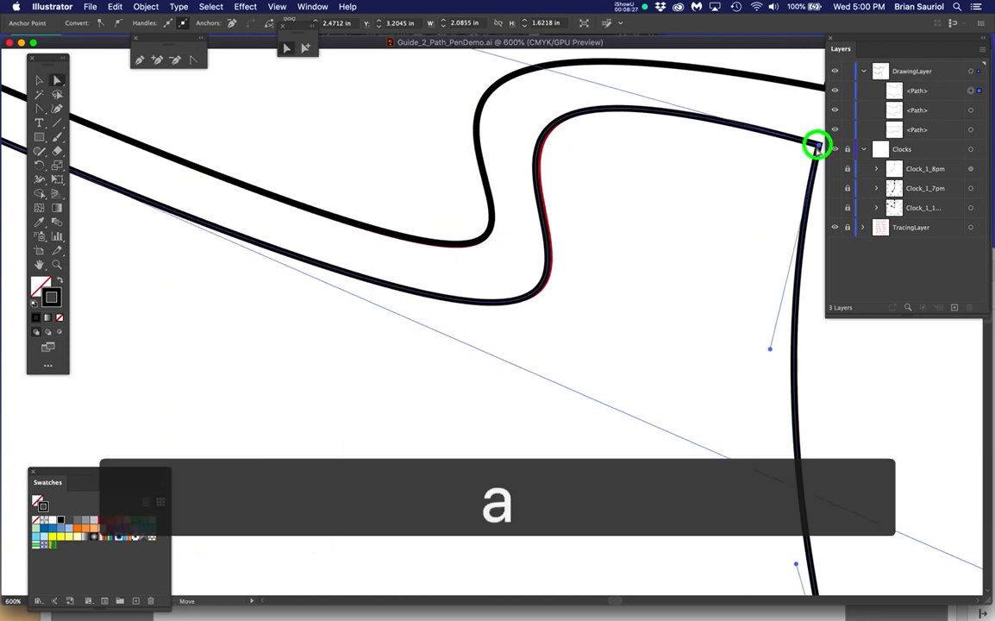
key("space")
left_click_drag(566, 208, 566, 300)
scroll(566, 300, "down", 1)
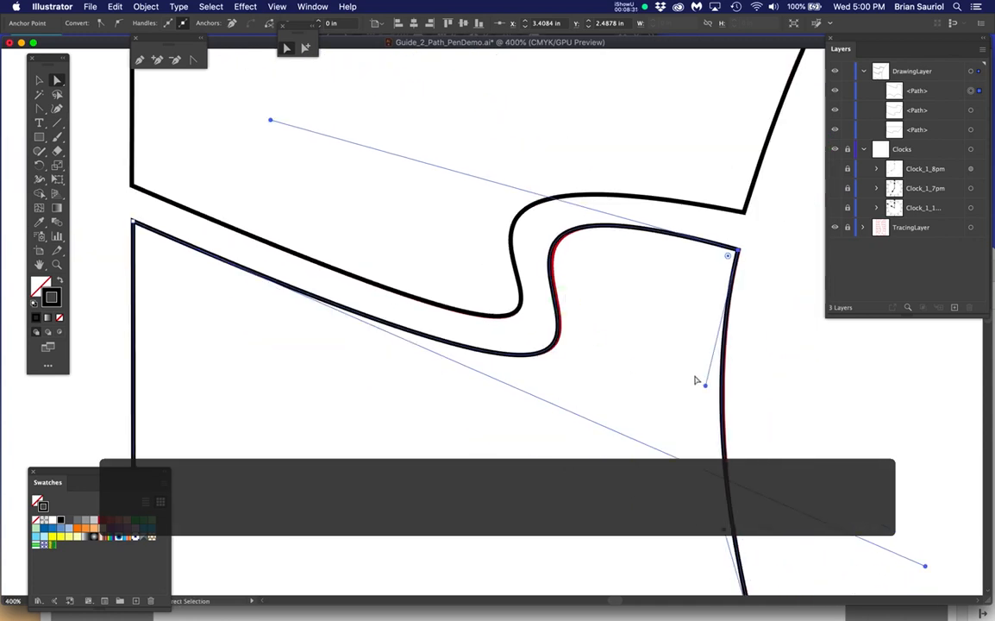
left_click_drag(703, 388, 706, 389)
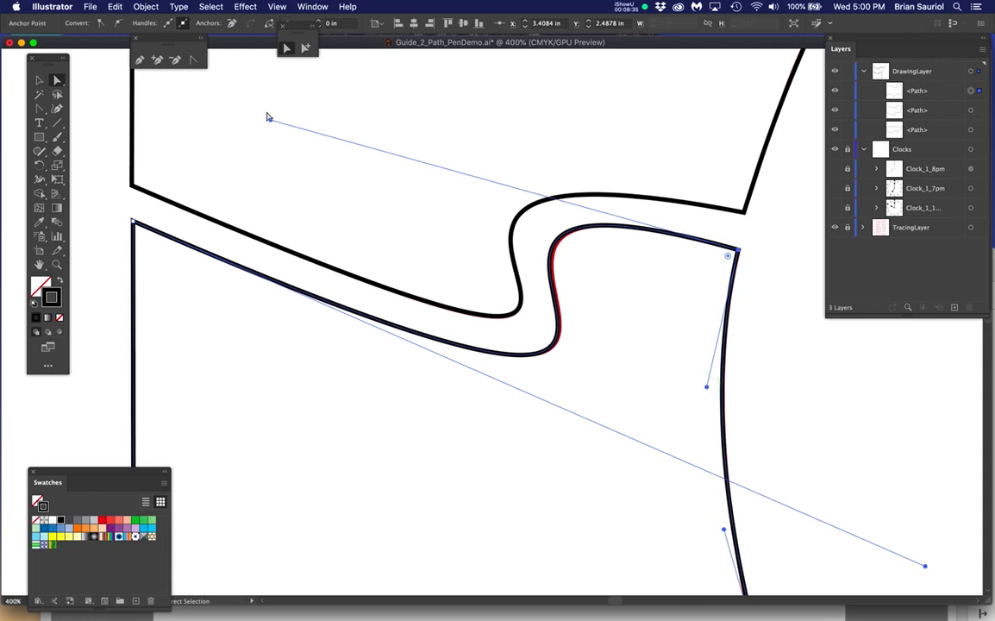
left_click_drag(271, 122, 277, 125)
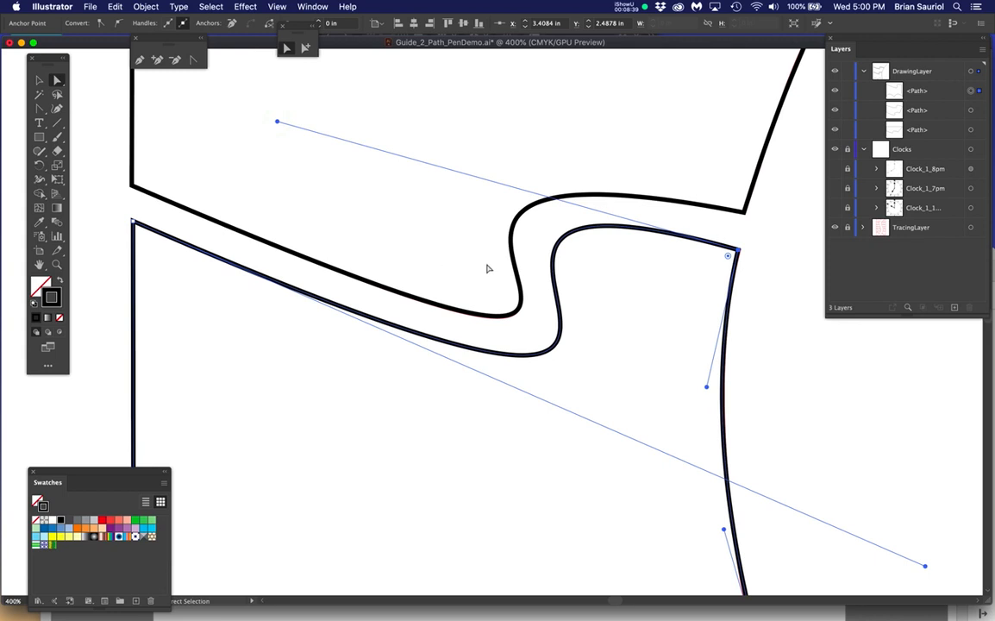